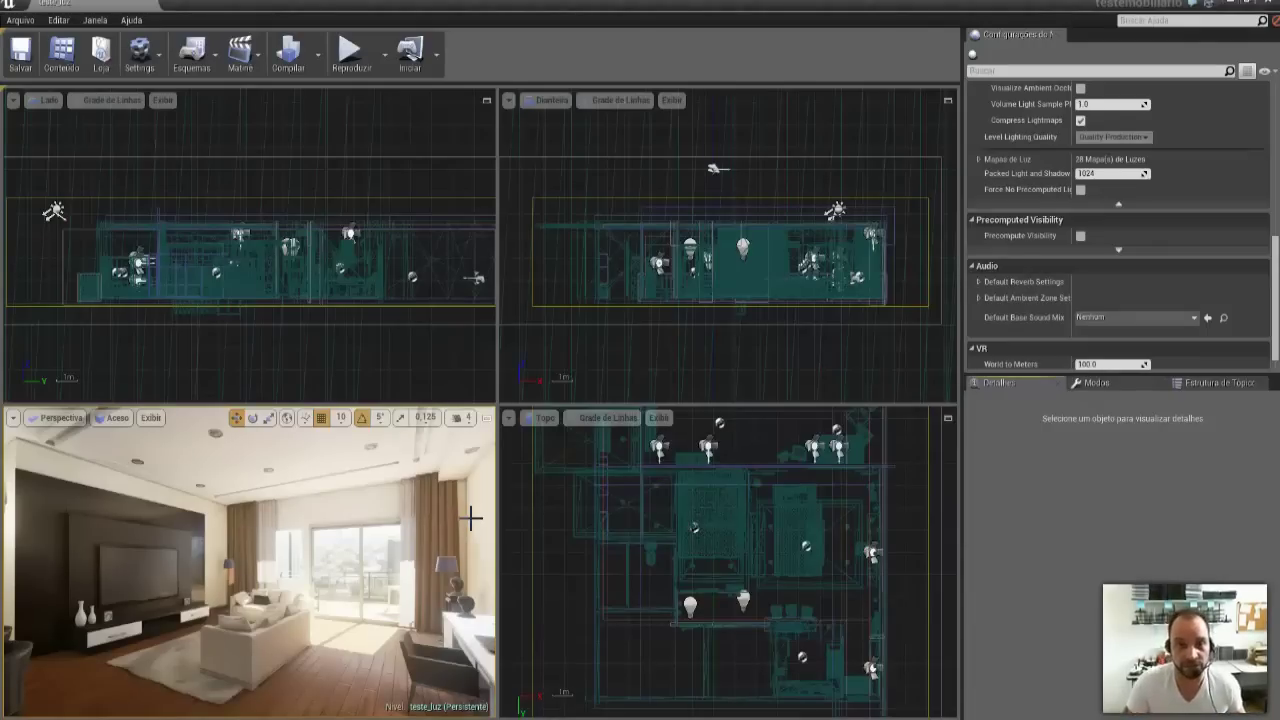
Bring up the Curso Unreal Videos folder of Aula lesson MP4s and nudge the window right.
click(487, 485)
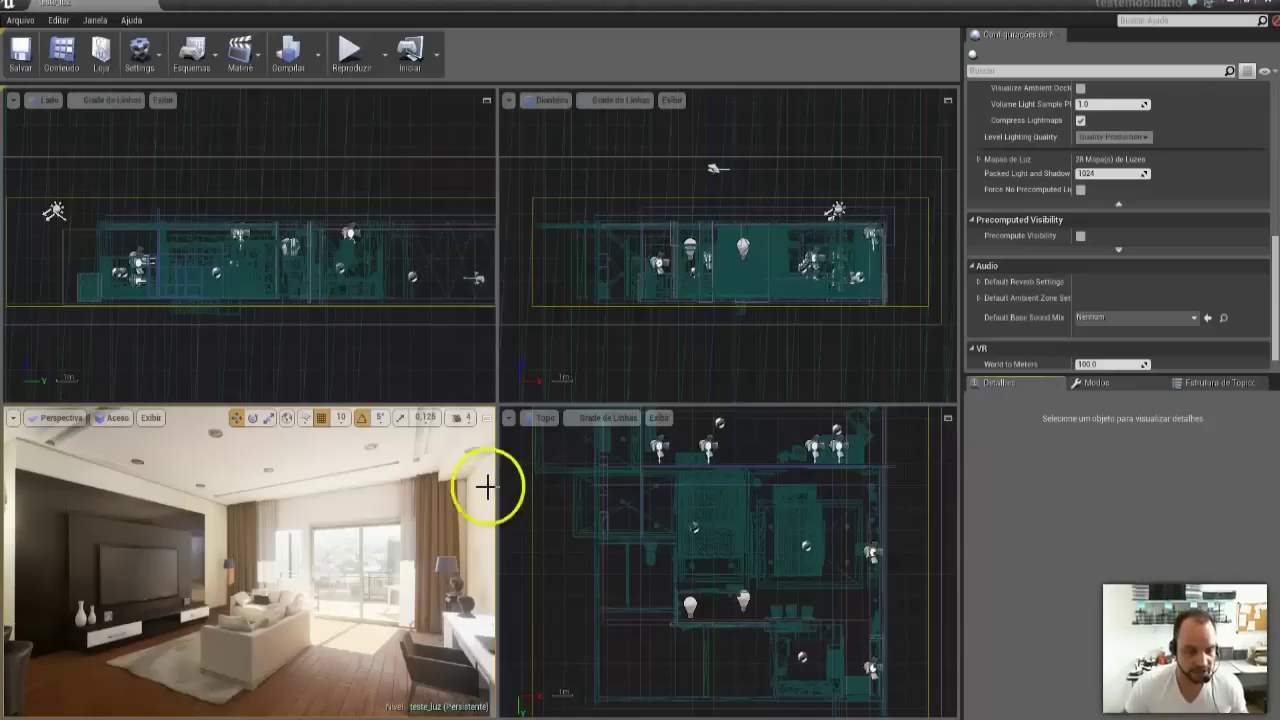
click(390, 230)
mouse_move(525, 718)
click(514, 671)
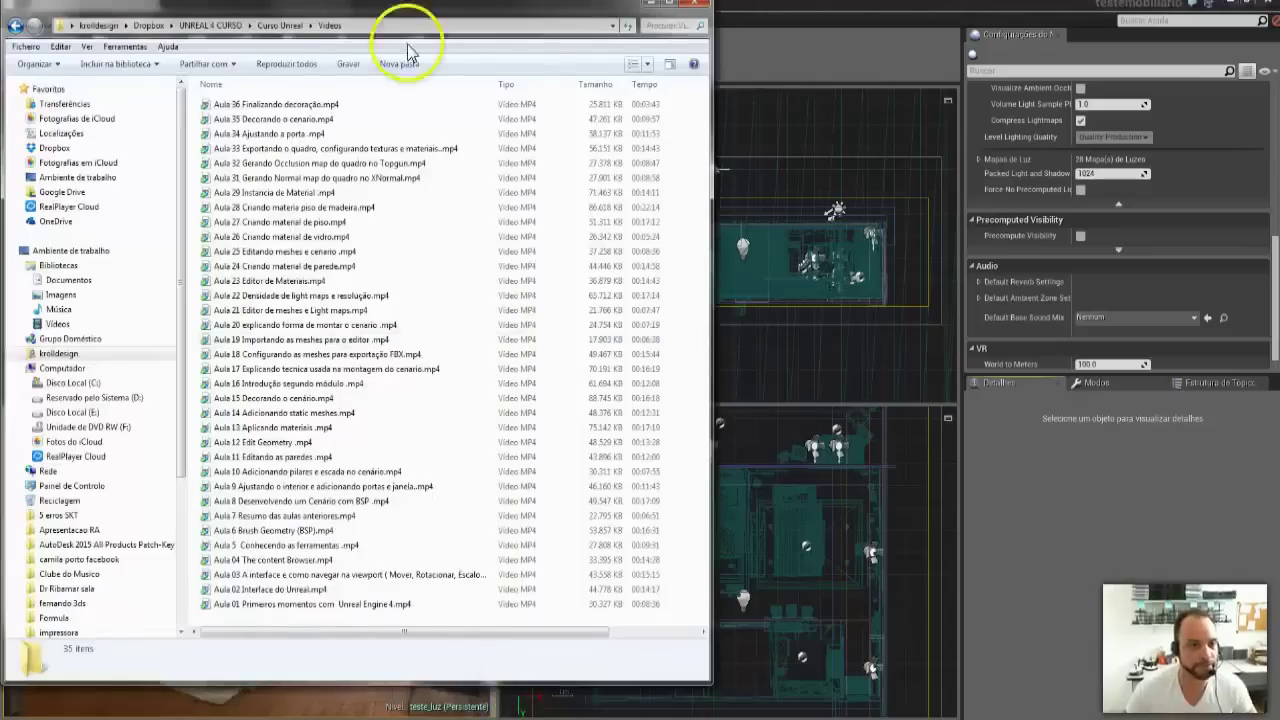
drag(399, 3, 457, 7)
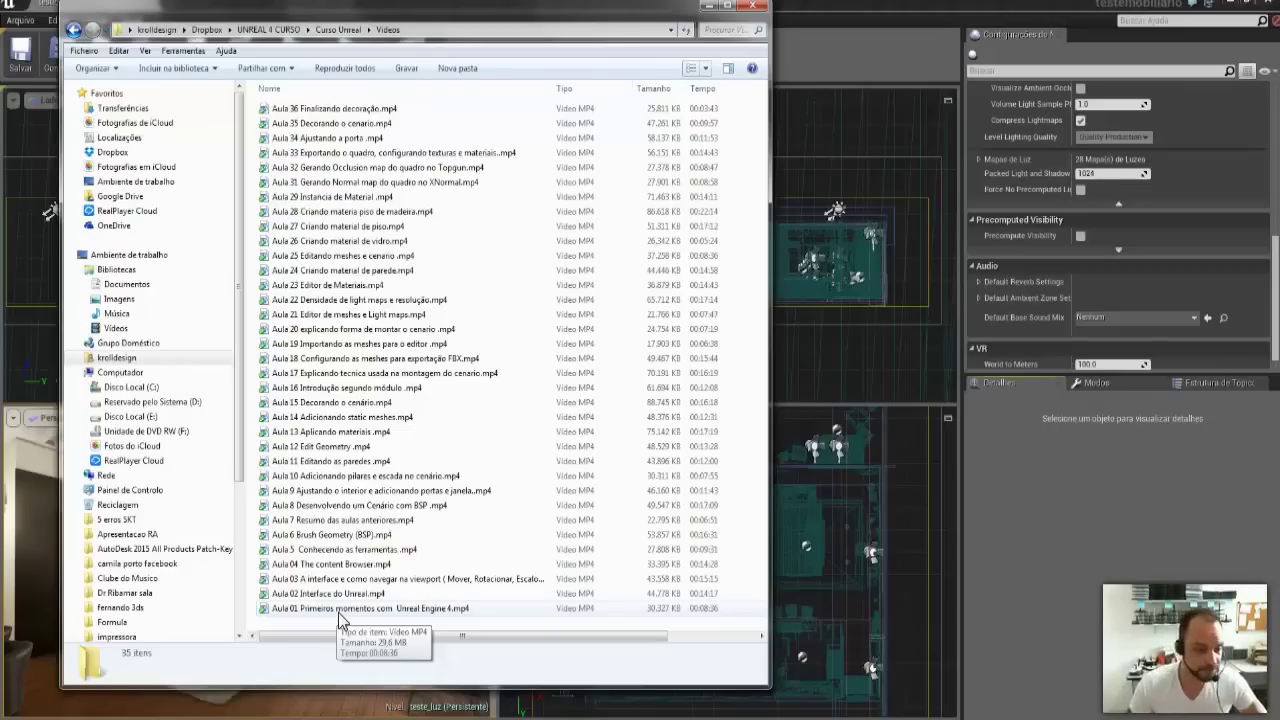
Open Aula 01, select the early lesson videos, then move Explorer aside and return to Unreal.
double_click(328, 609)
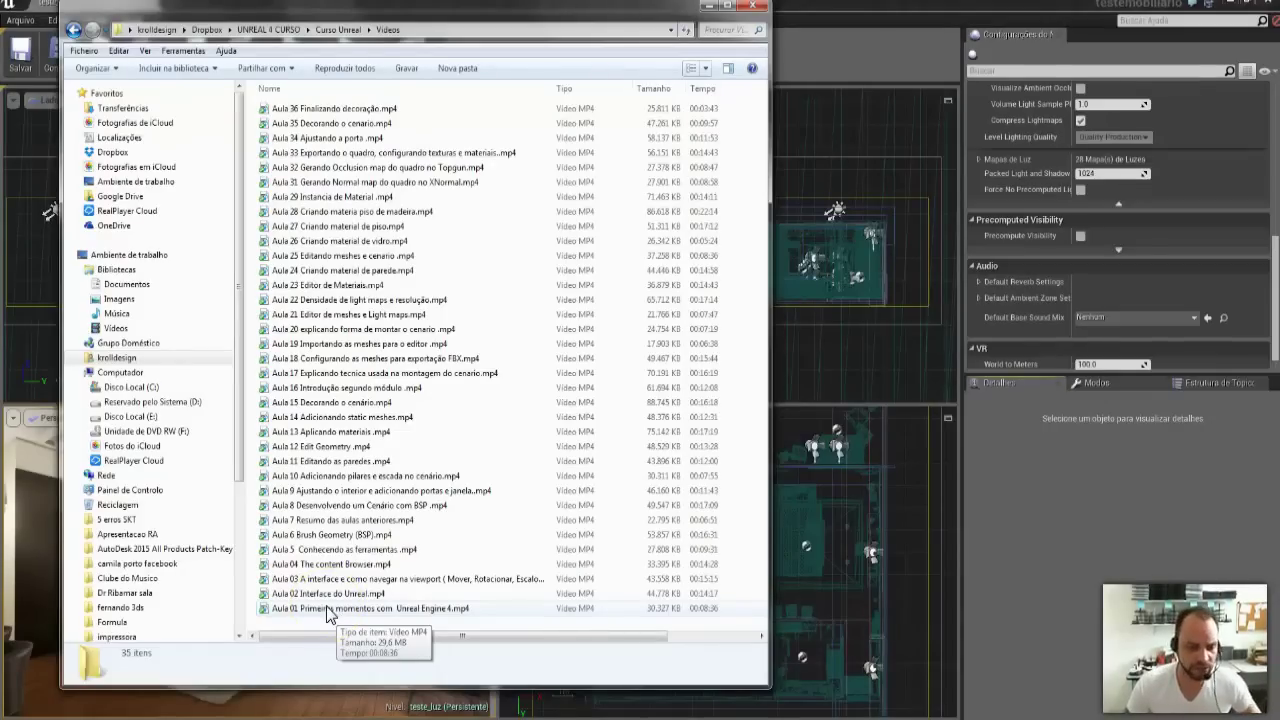
click(448, 610)
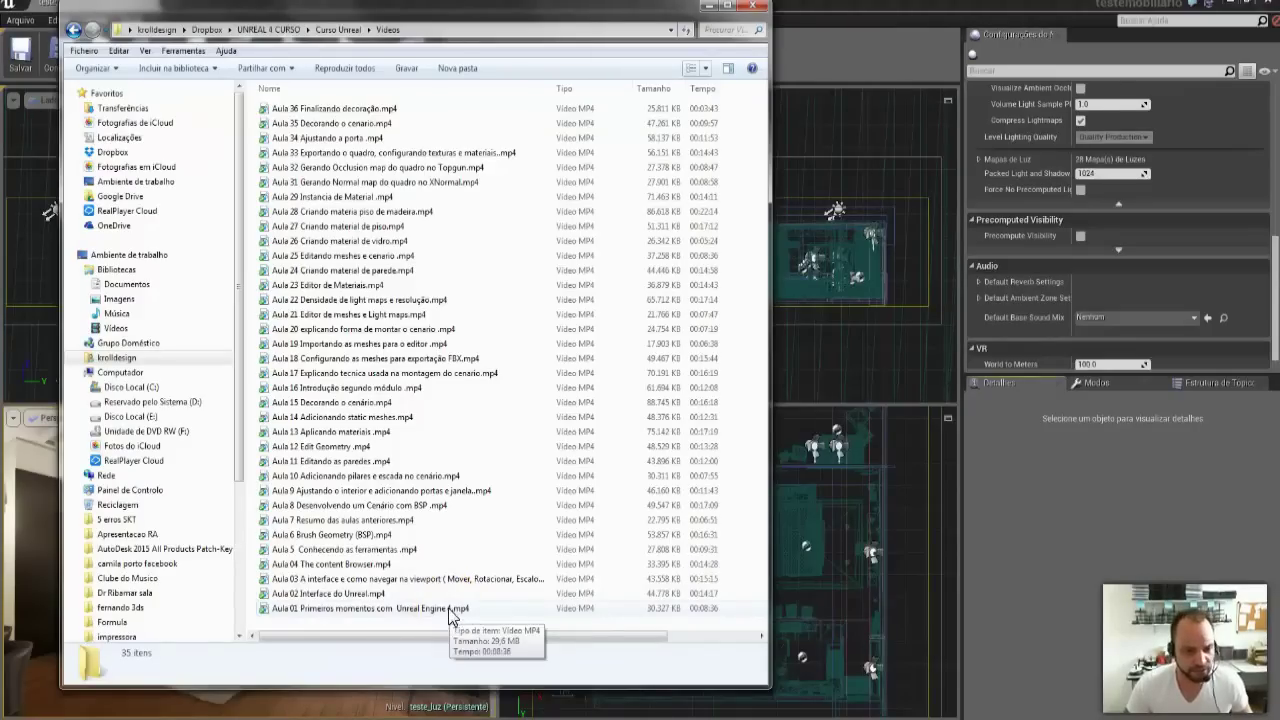
click(443, 591)
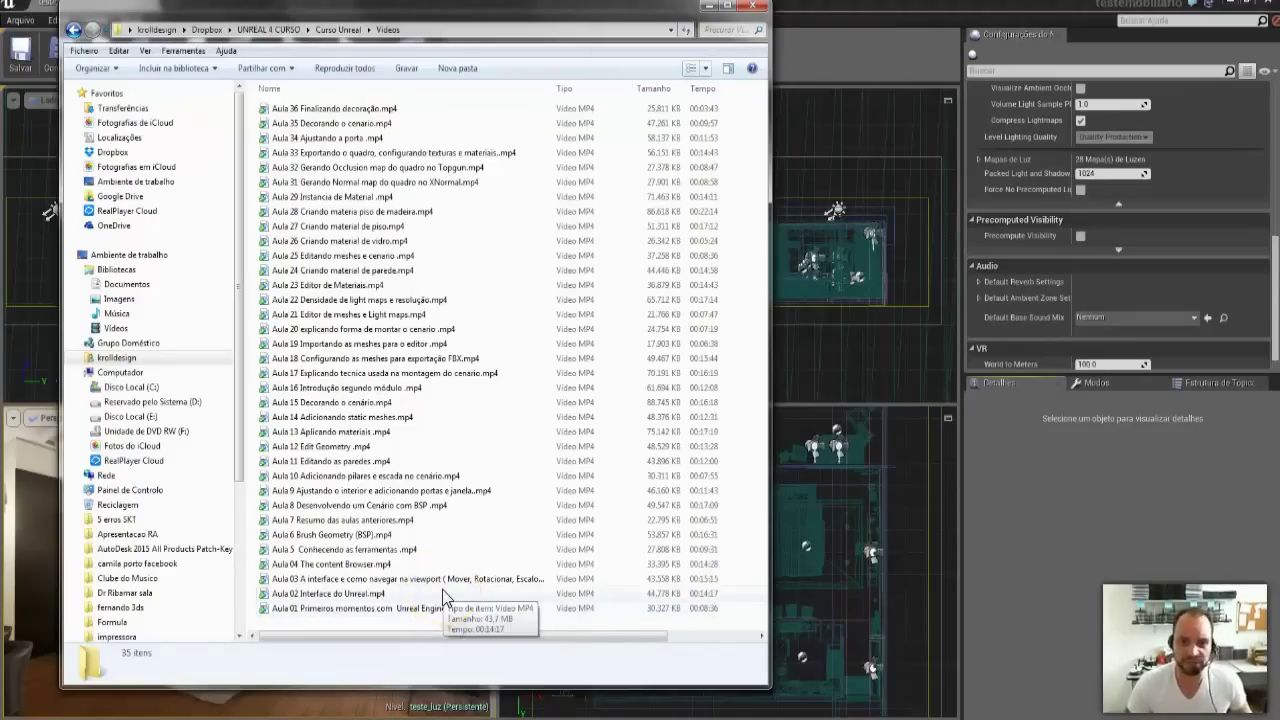
click(340, 546)
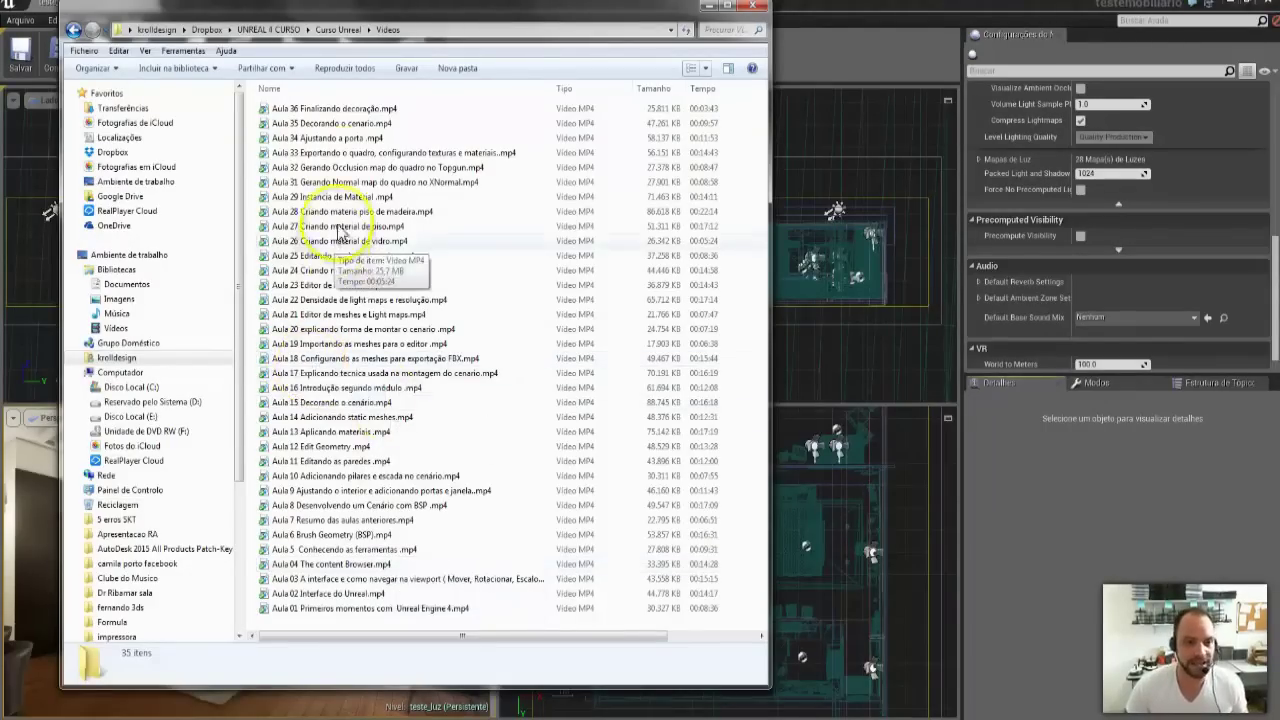
mouse_move(382, 29)
mouse_down()
mouse_move(530, 123)
mouse_move(757, 380)
mouse_up()
click(457, 471)
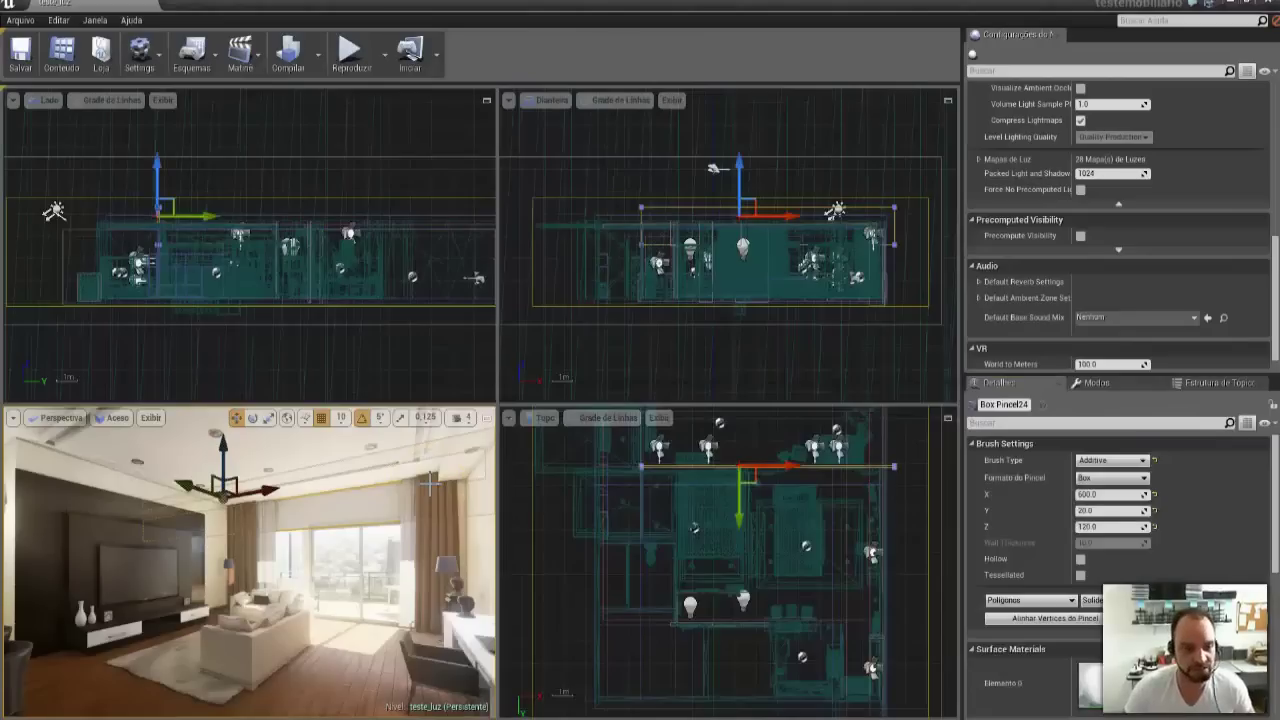
Maximize the Perspective viewport, select the sofa, and bring the Epic Games Launcher forward.
click(461, 420)
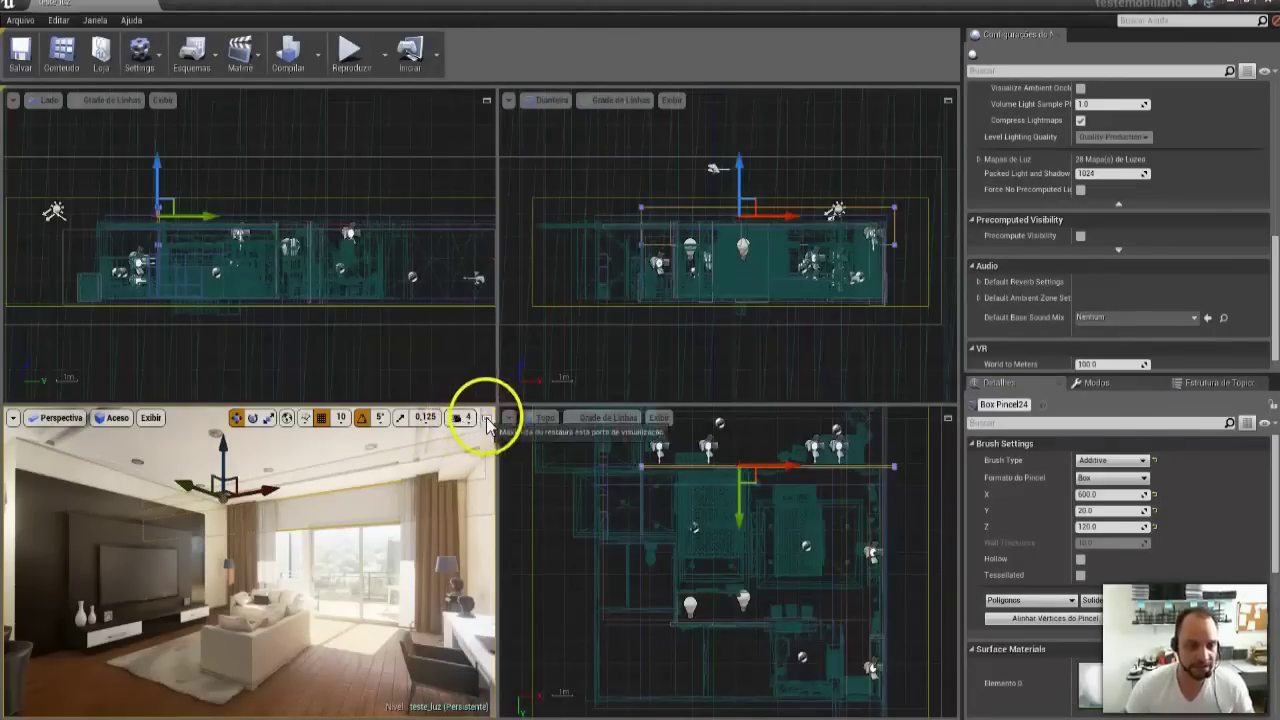
click(486, 417)
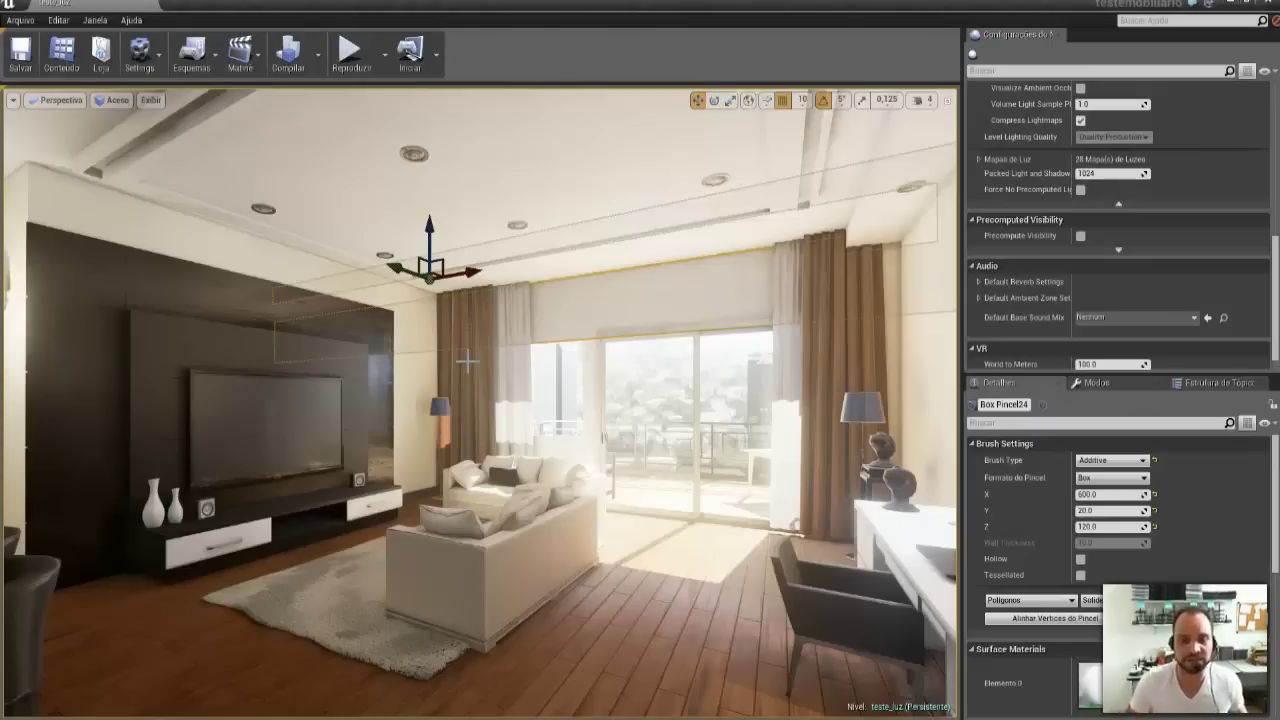
click(495, 558)
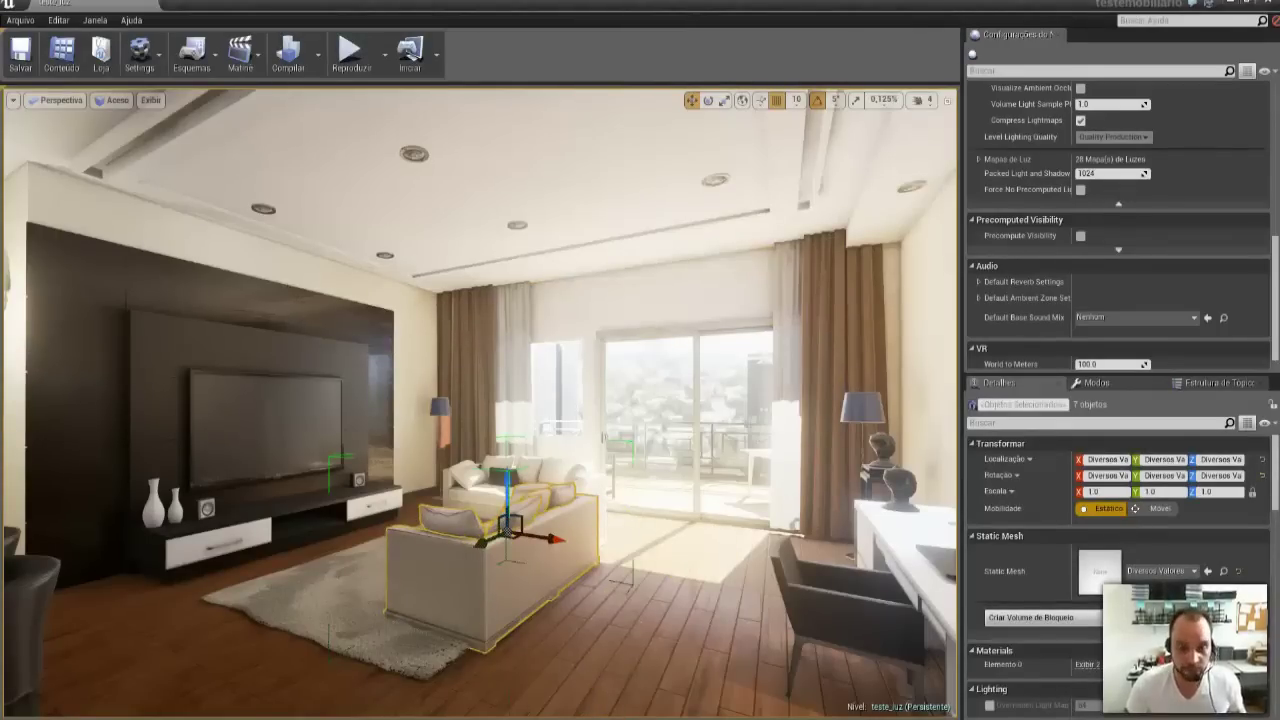
click(651, 677)
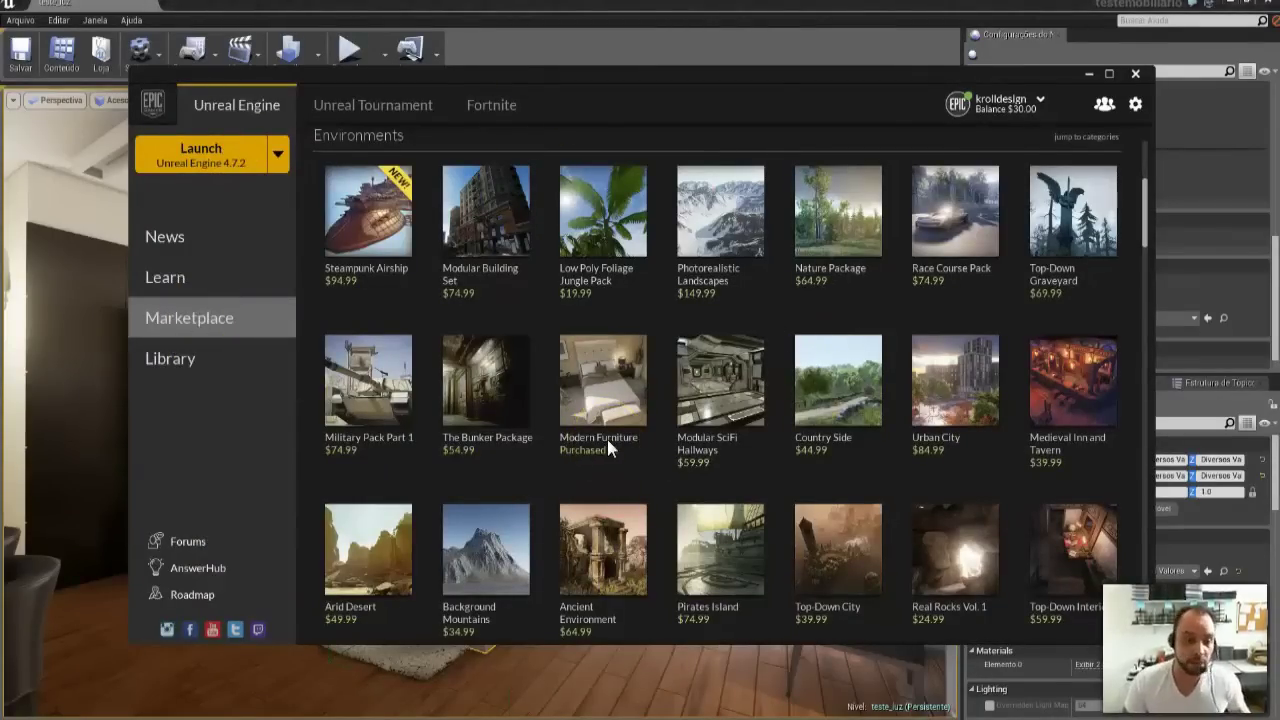
Leave the Marketplace Environments page and return to the Unreal editor.
click(553, 705)
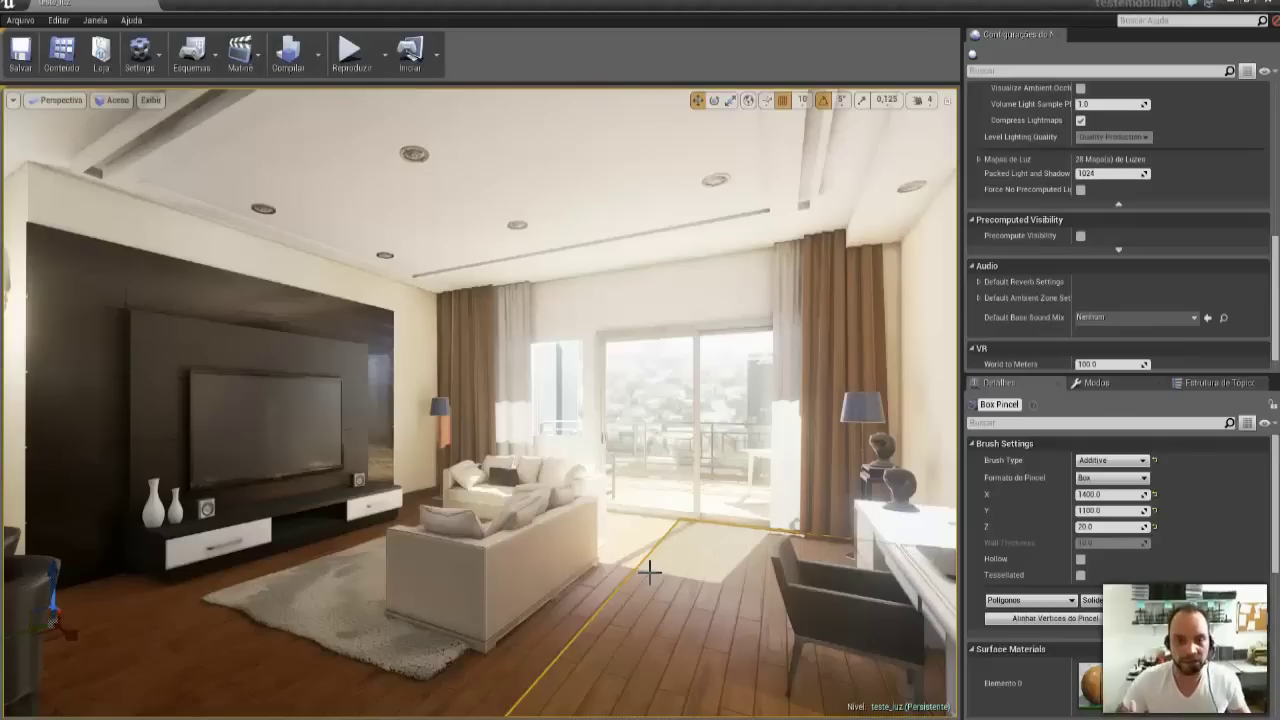
Restore the four-view layout, re-maximize the Perspective view, then bring the Videos folder forward.
click(654, 543)
click(675, 418)
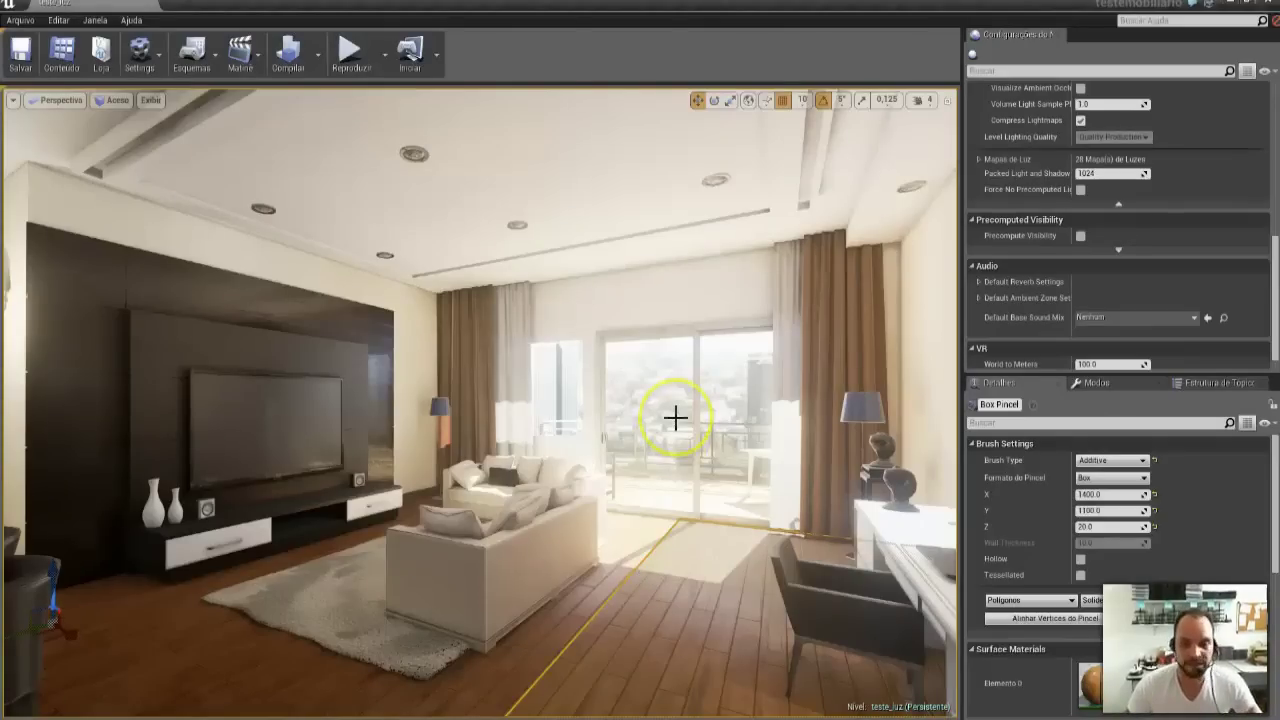
click(949, 100)
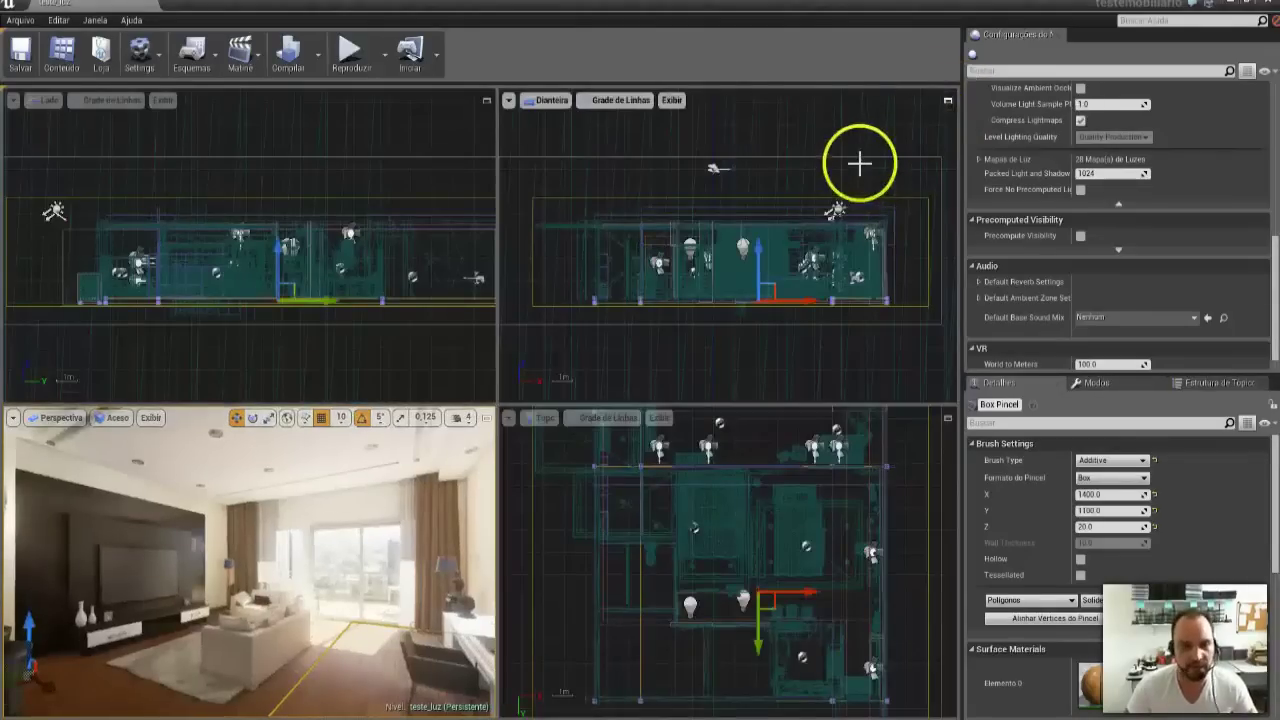
click(488, 418)
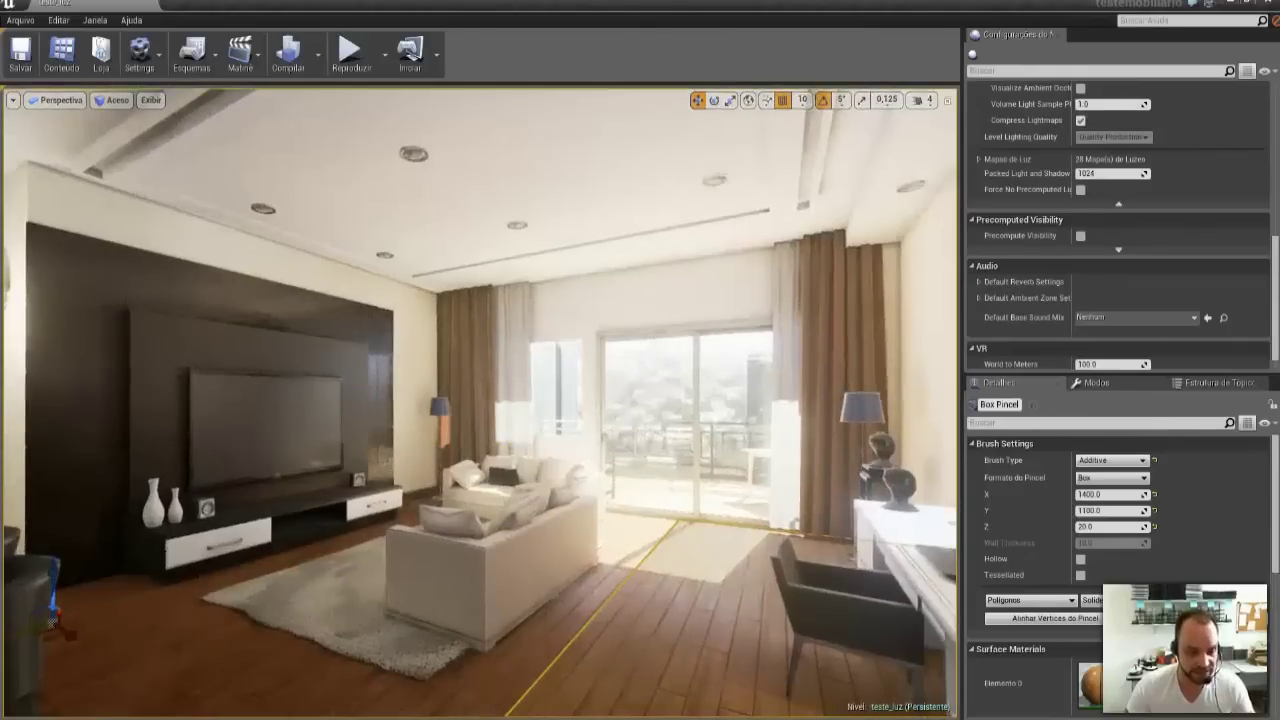
click(531, 697)
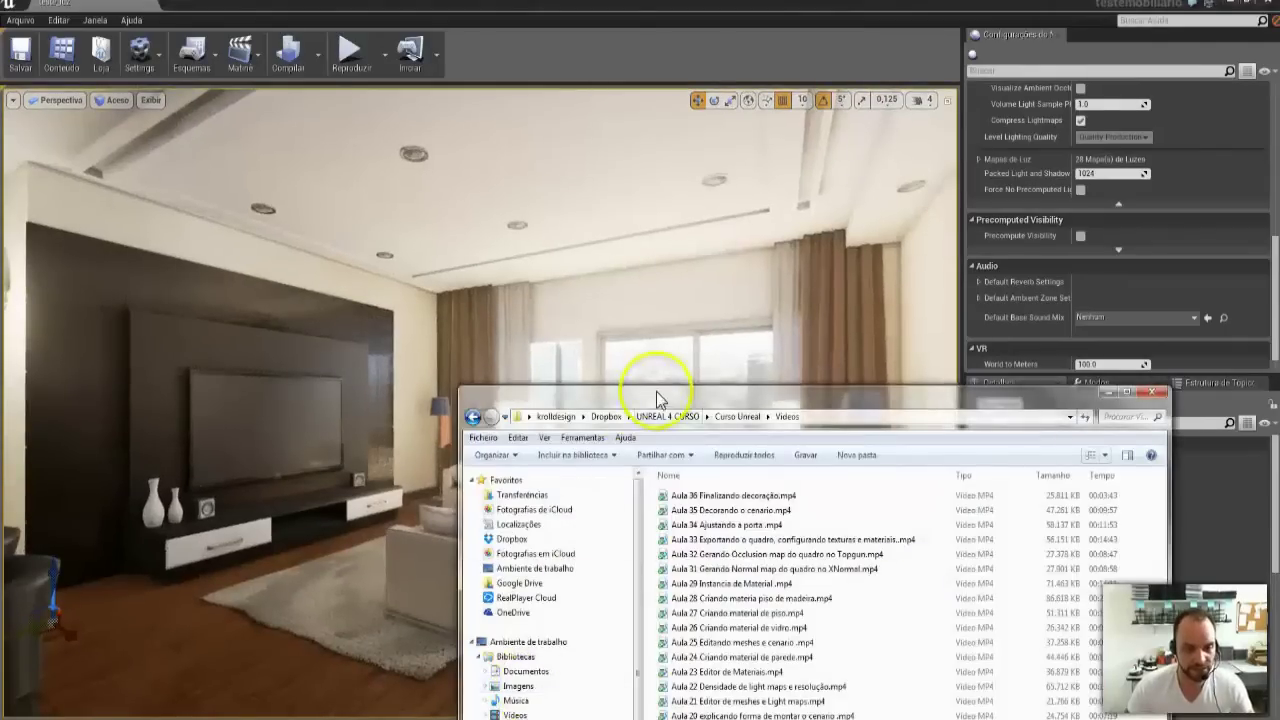
Move the Videos folder window up and left, then minimize it.
drag(657, 366, 482, 190)
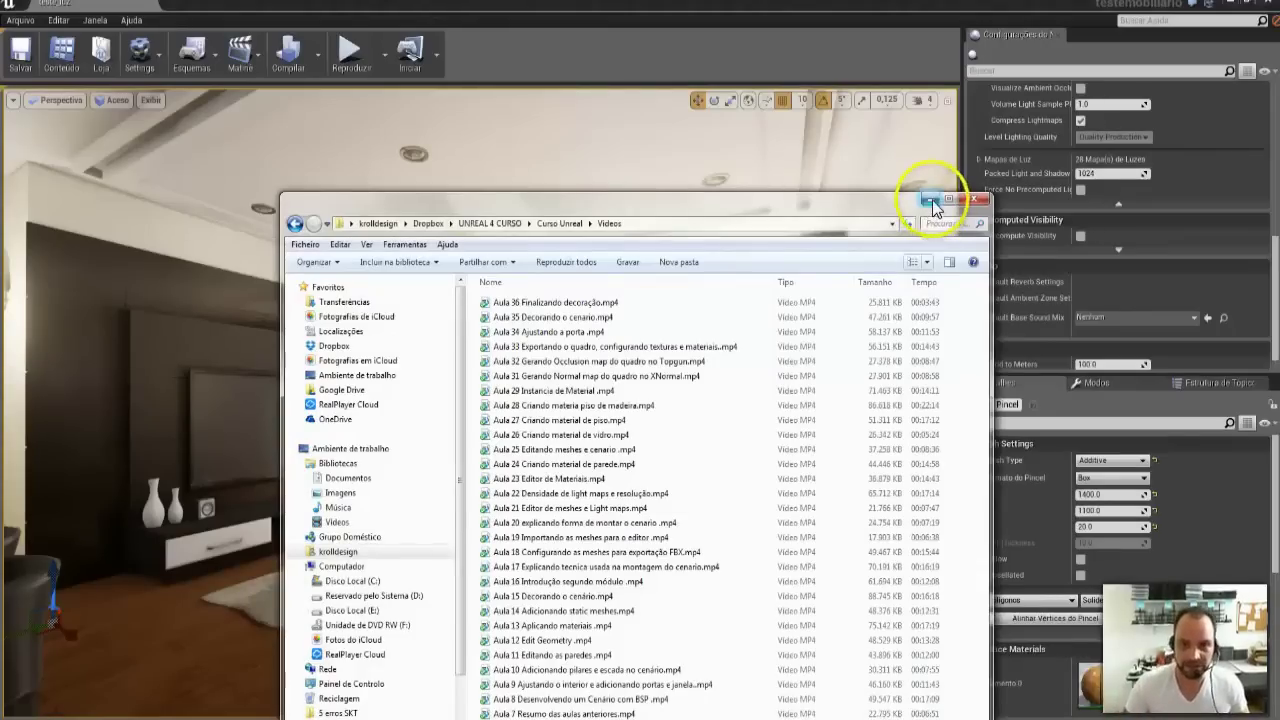
click(930, 199)
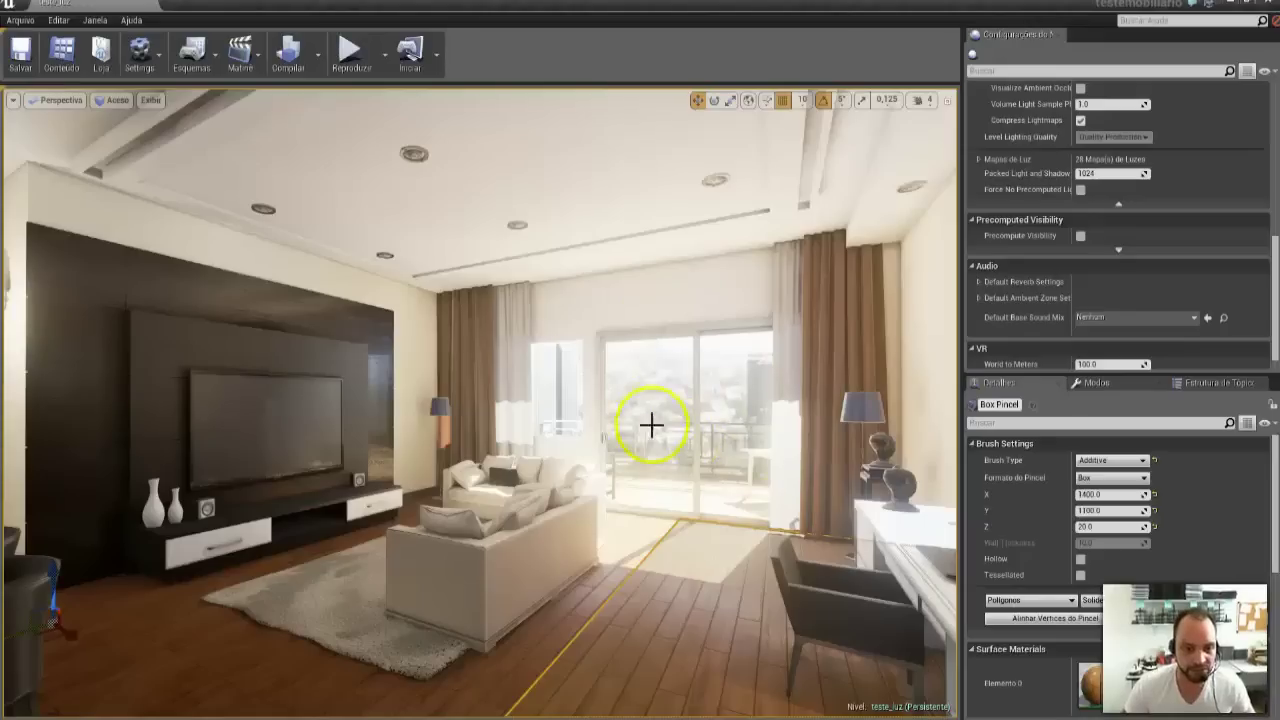
Start play-in-editor and walk from the entry hallway through the doorway into the living room.
drag(634, 434, 125, 448)
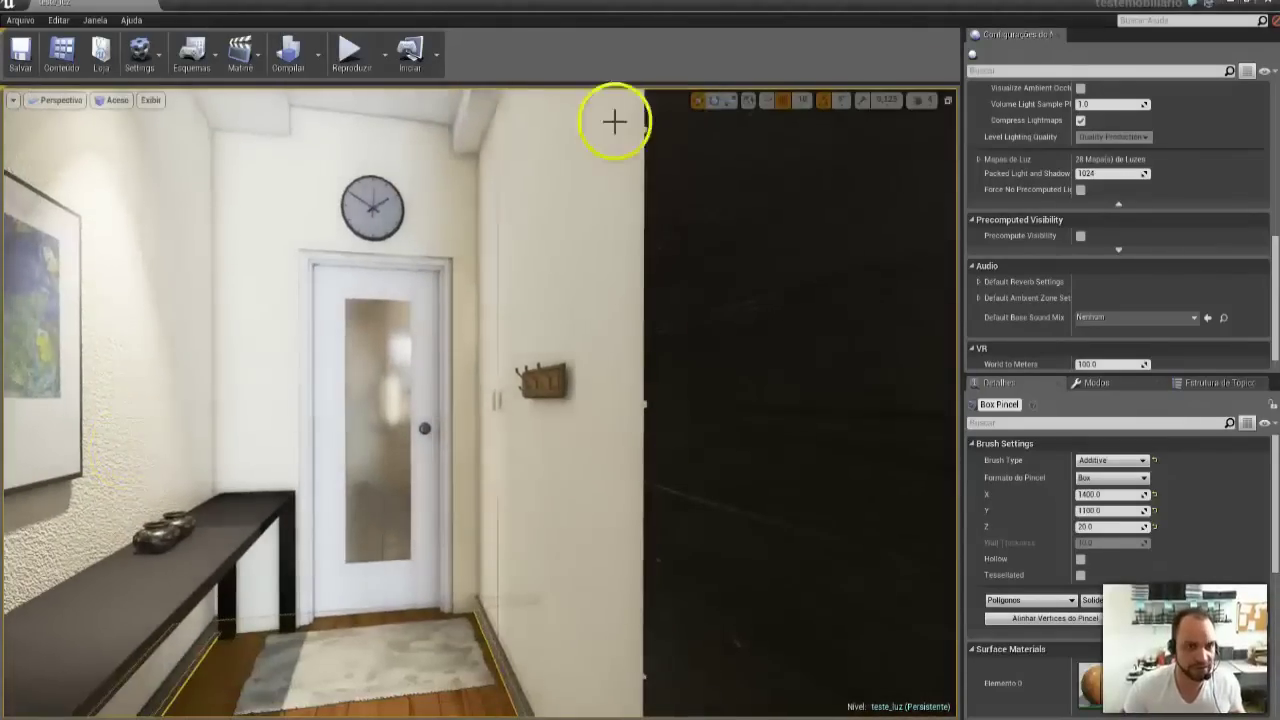
click(364, 71)
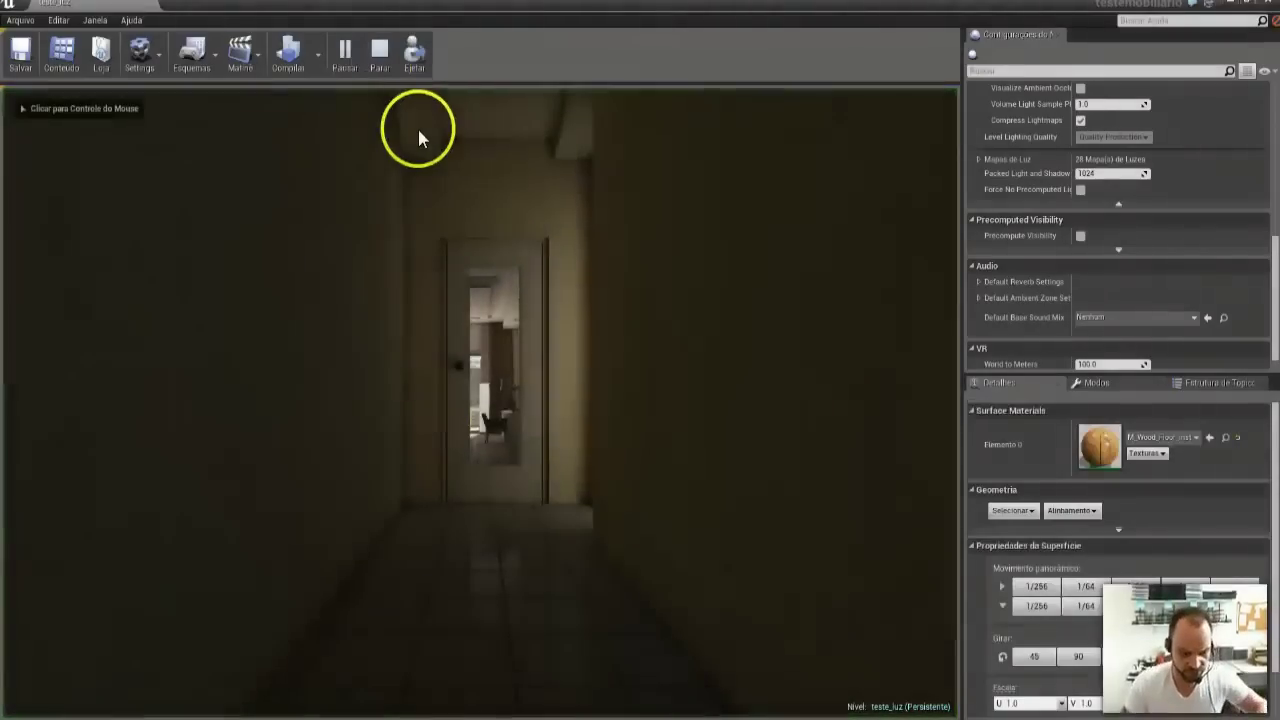
click(471, 197)
key(w)
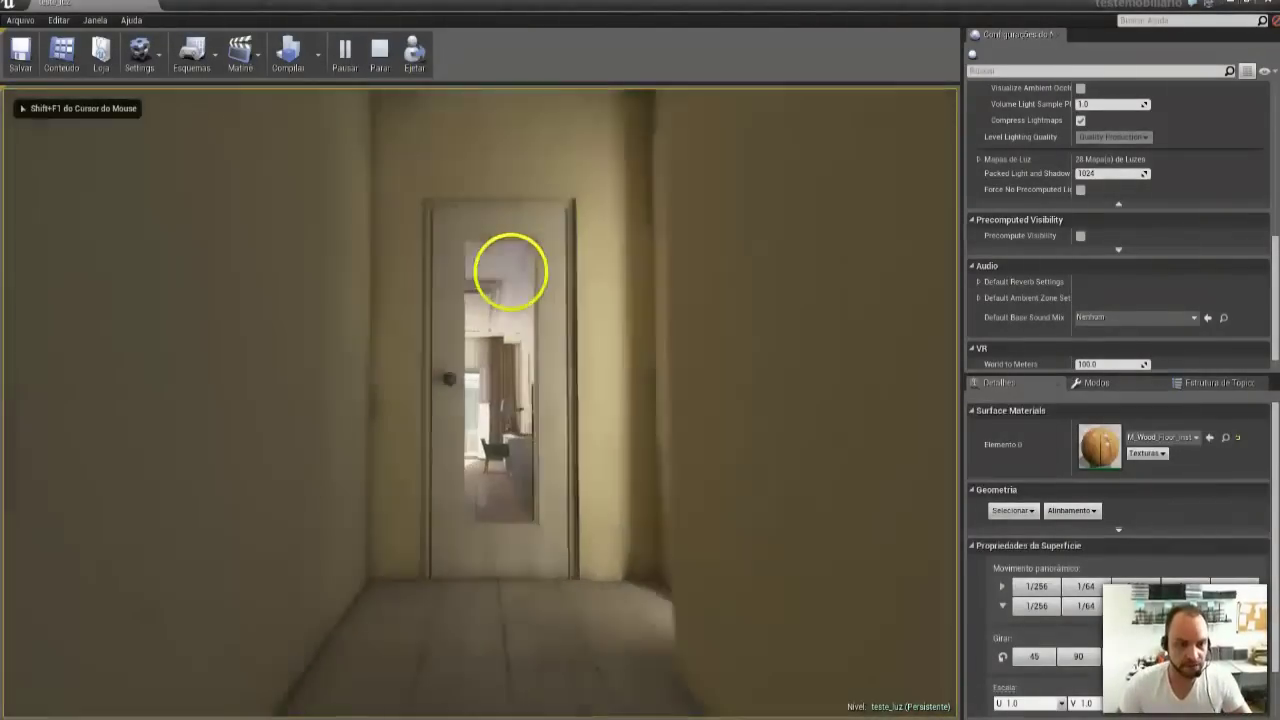
key(d)
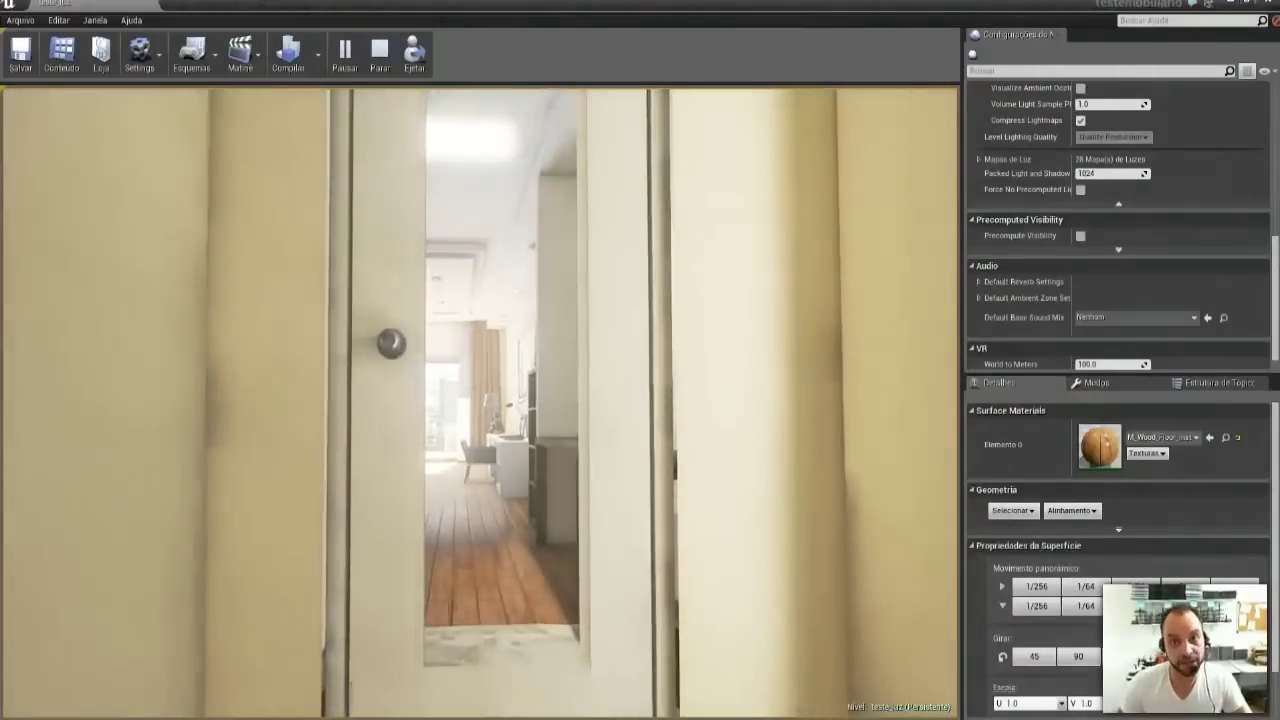
key(w)
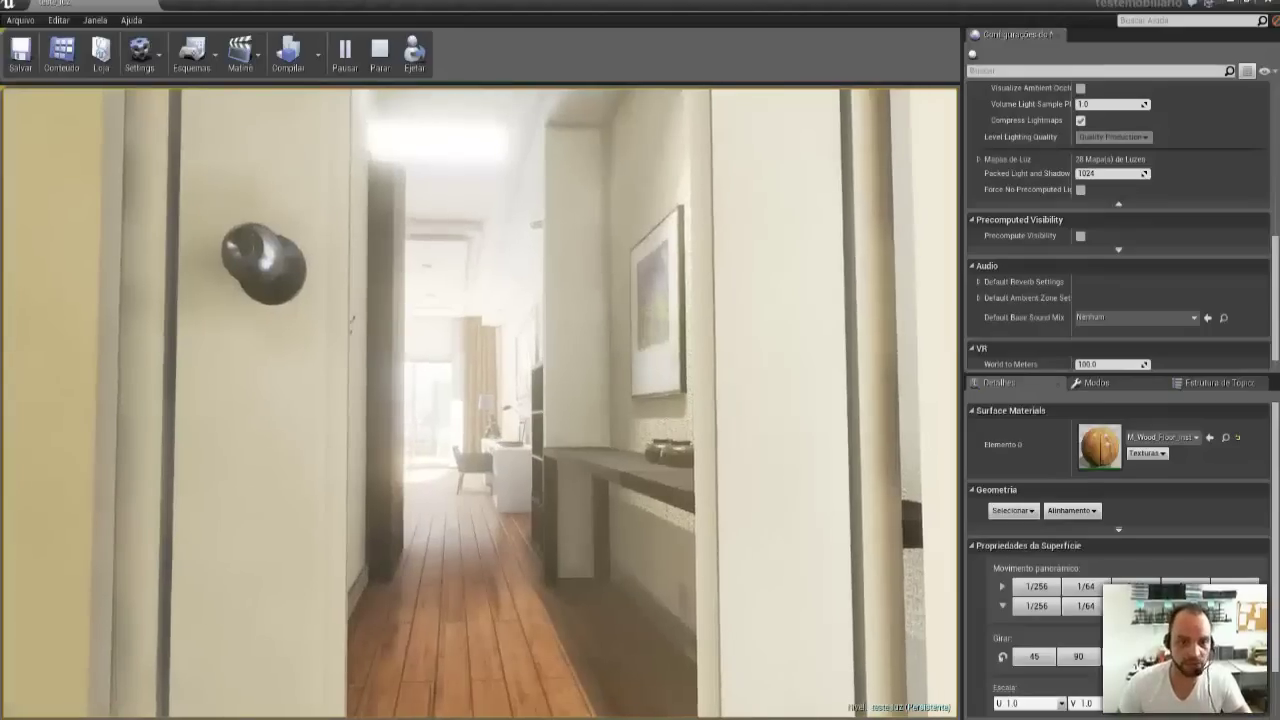
key(w)
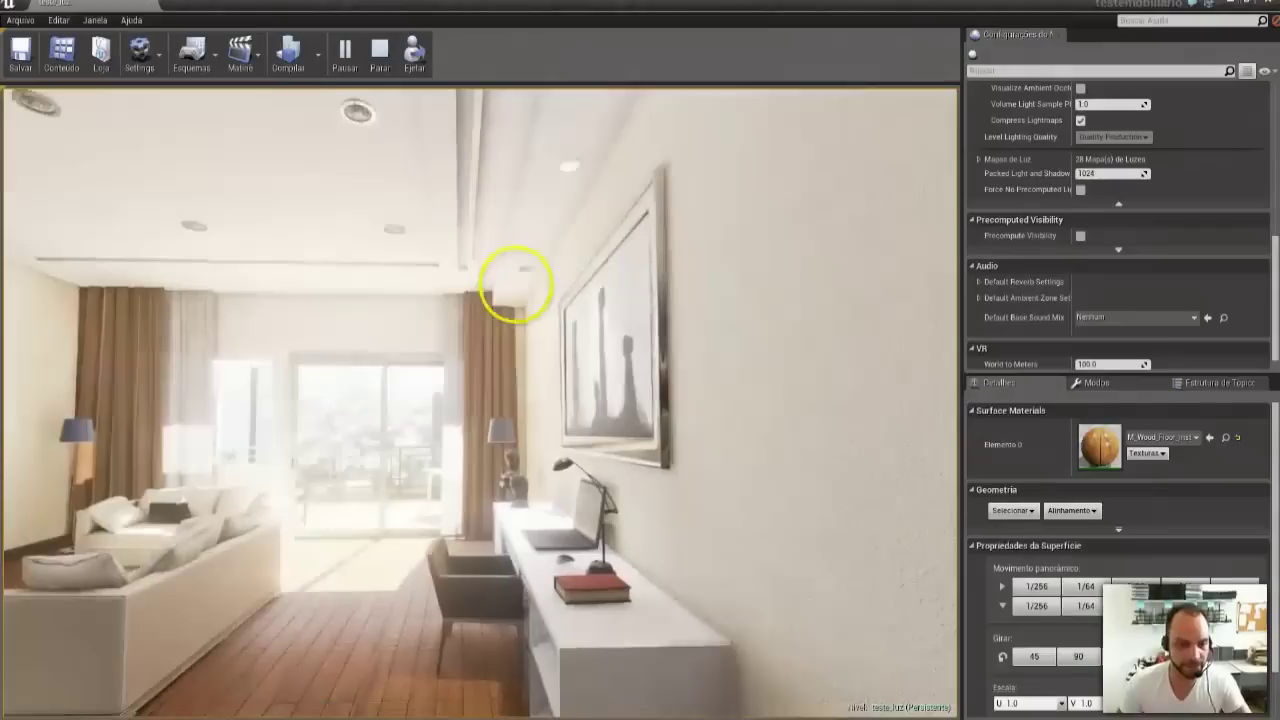
Look over the TV wall, sofa and painting, then pass the kitchen stove onto the balcony.
mouse_move(514, 249)
mouse_down()
mouse_move(309, 317)
mouse_move(651, 368)
mouse_up()
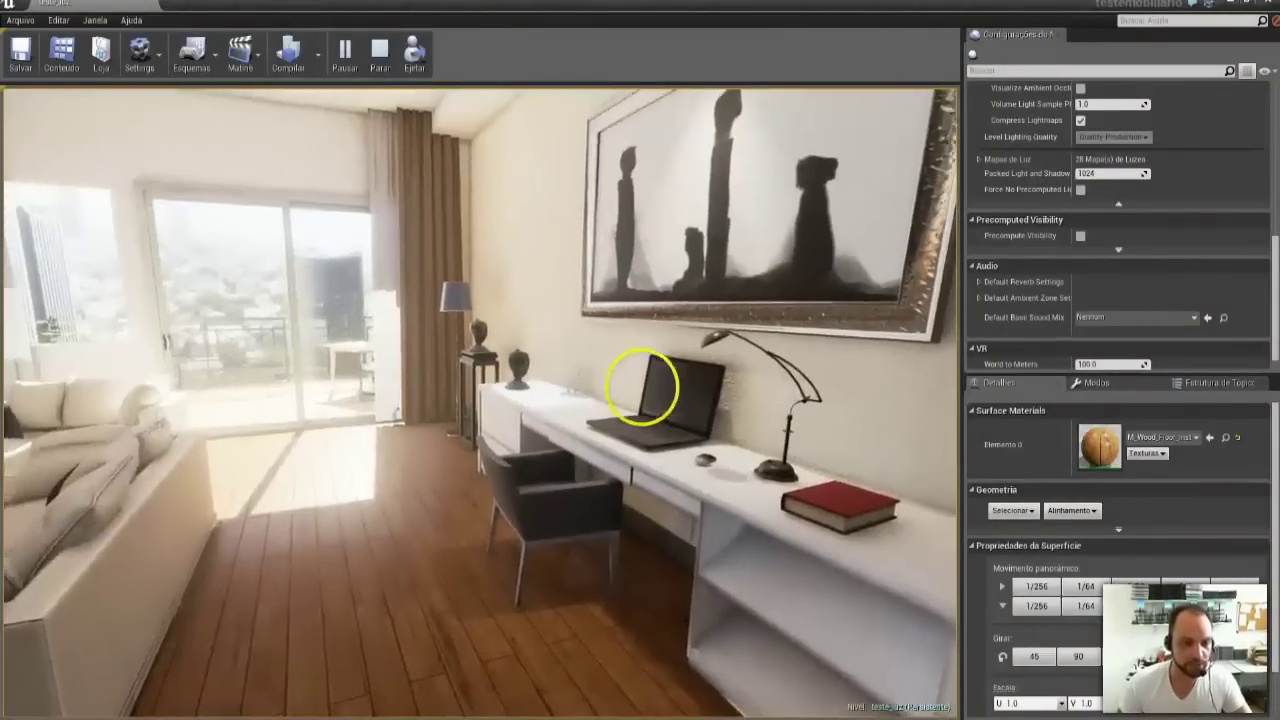
mouse_move(651, 368)
mouse_down()
mouse_move(726, 280)
mouse_move(763, 277)
mouse_up()
mouse_move(466, 286)
mouse_down()
mouse_move(125, 300)
mouse_move(100, 320)
mouse_move(94, 306)
mouse_move(10, 315)
mouse_move(9, 266)
mouse_move(123, 286)
mouse_up()
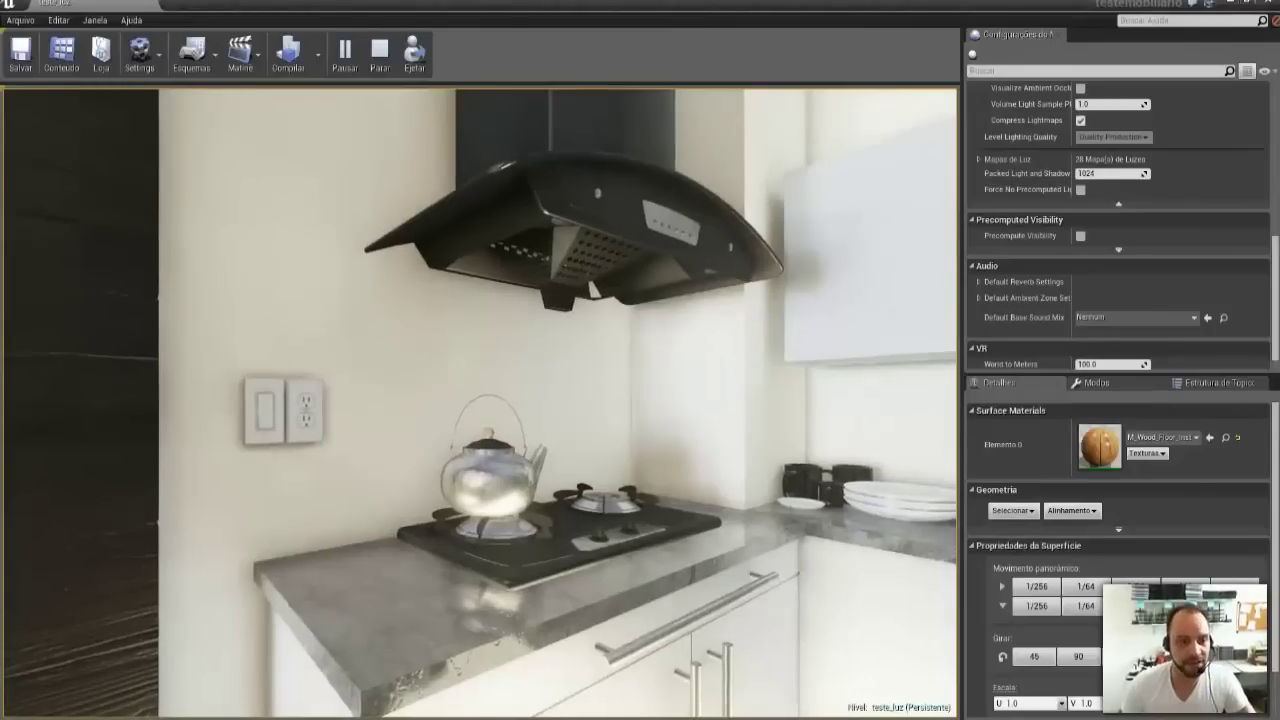
drag(114, 249, 117, 277)
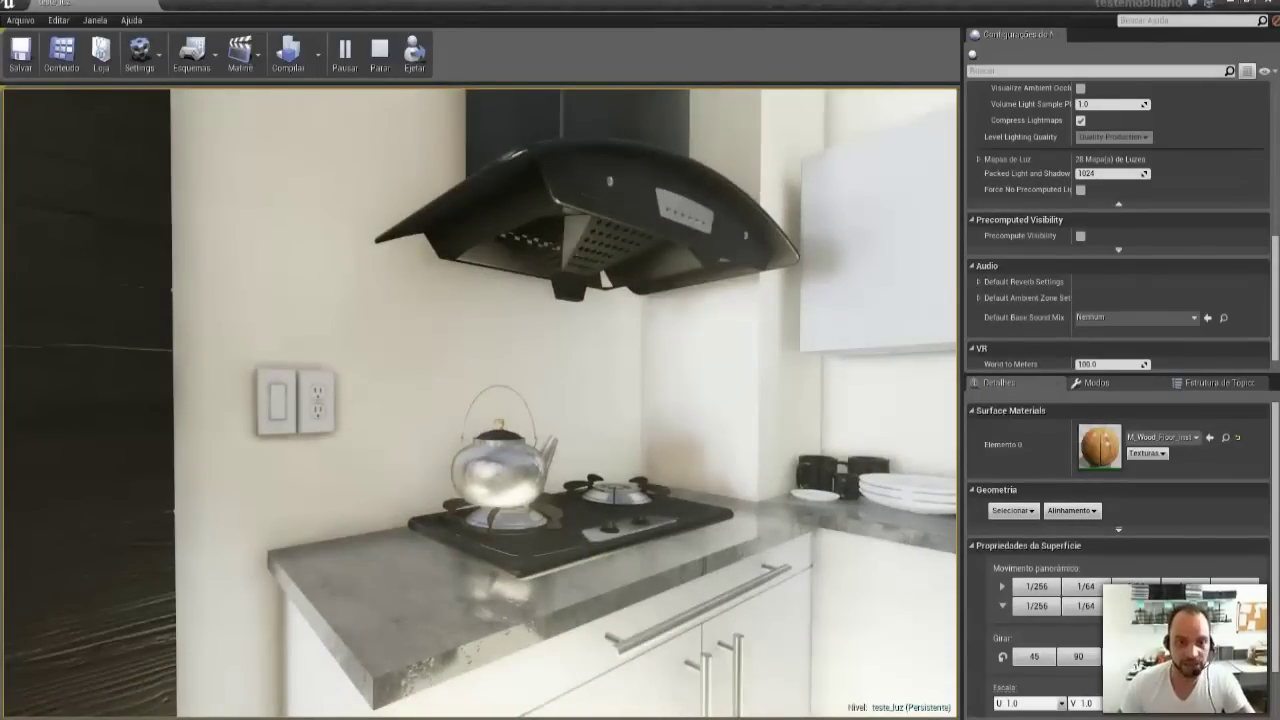
mouse_move(54, 274)
mouse_down()
mouse_move(15, 280)
mouse_move(5, 265)
mouse_up()
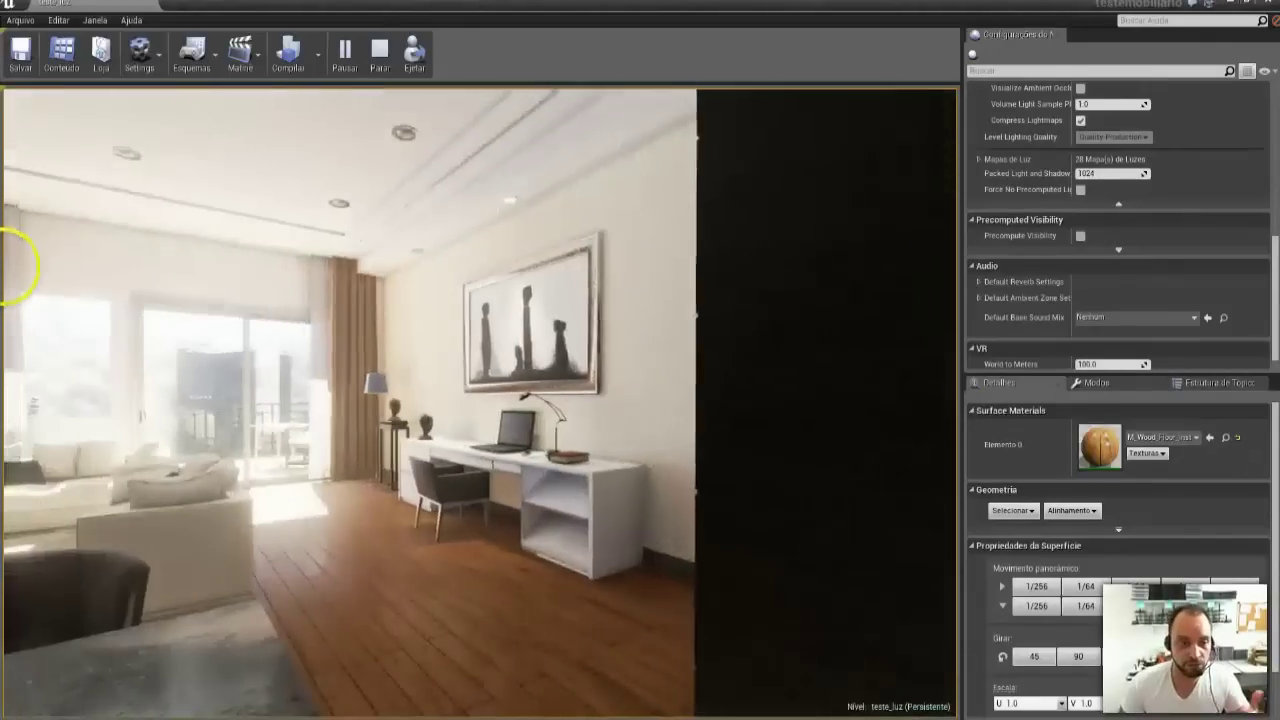
mouse_move(15, 262)
mouse_down()
mouse_move(42, 245)
mouse_move(40, 262)
mouse_up()
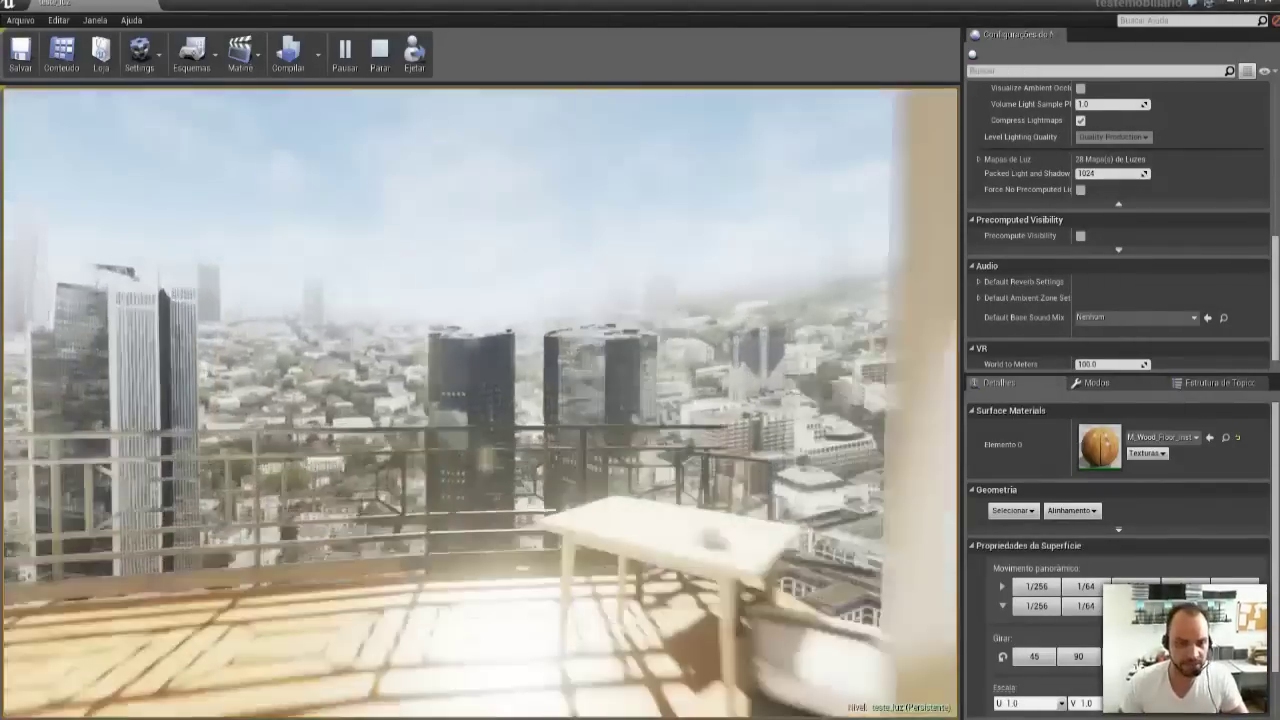
mouse_move(14, 228)
mouse_down()
mouse_move(12, 190)
mouse_move(12, 290)
mouse_move(12, 224)
mouse_move(443, 226)
mouse_move(112, 258)
mouse_move(206, 86)
mouse_up()
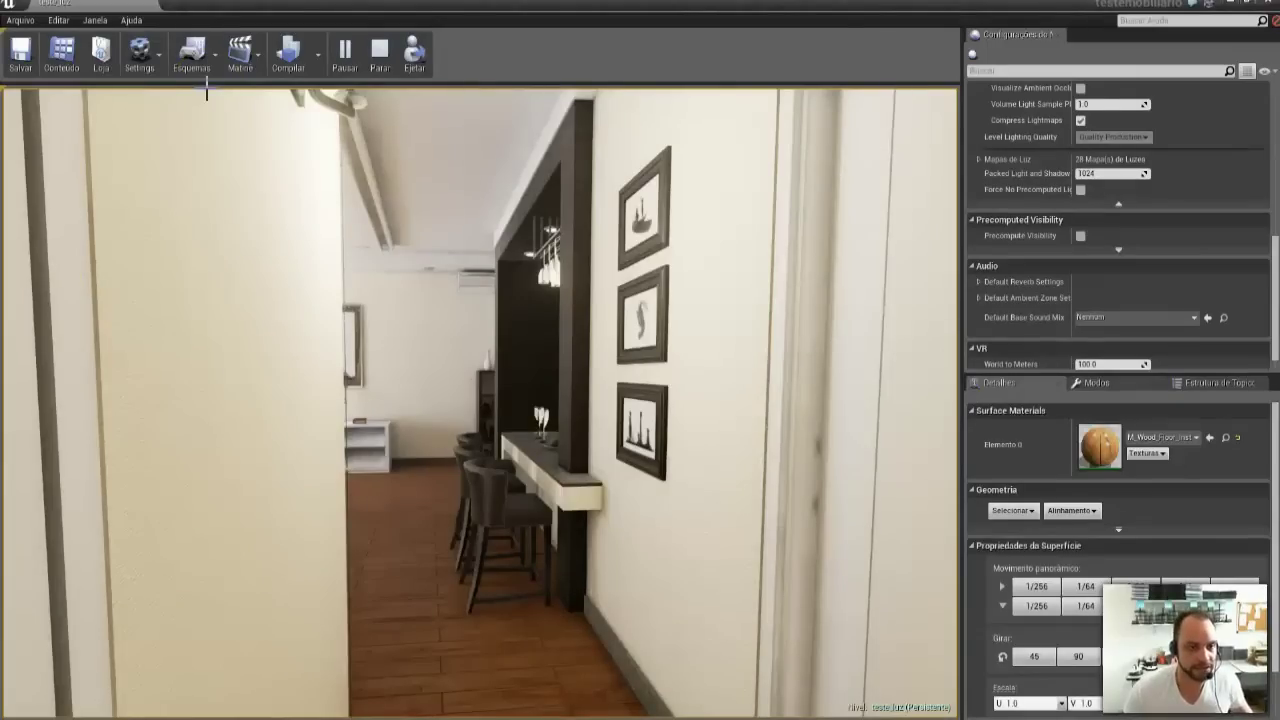
Stop play, dismiss the Reproduzir play options list, and fly the camera into the living room.
click(380, 55)
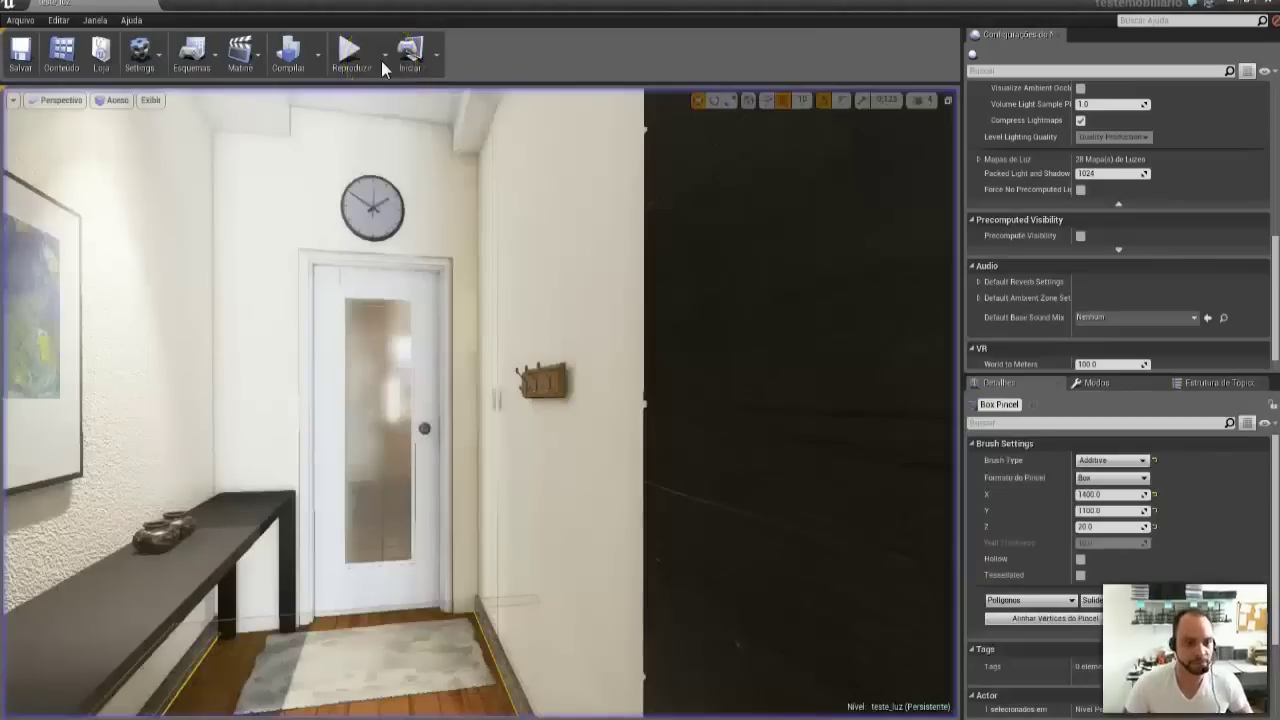
click(383, 57)
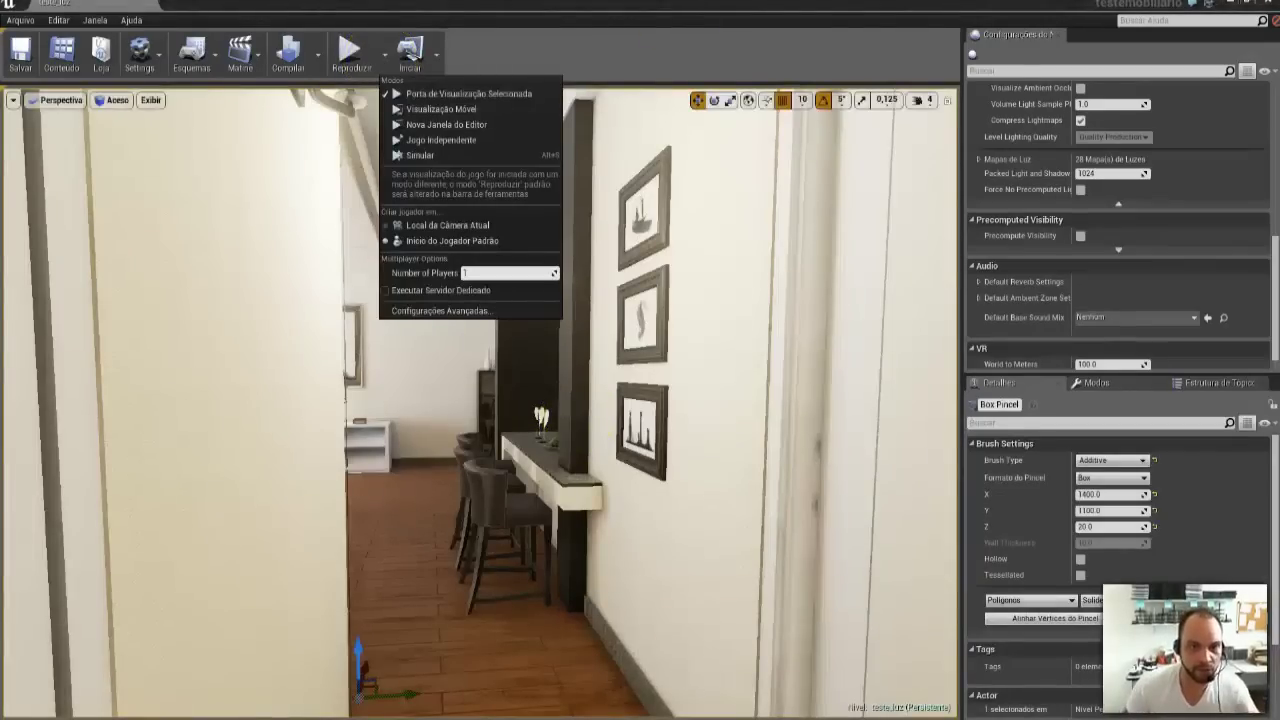
key(Escape)
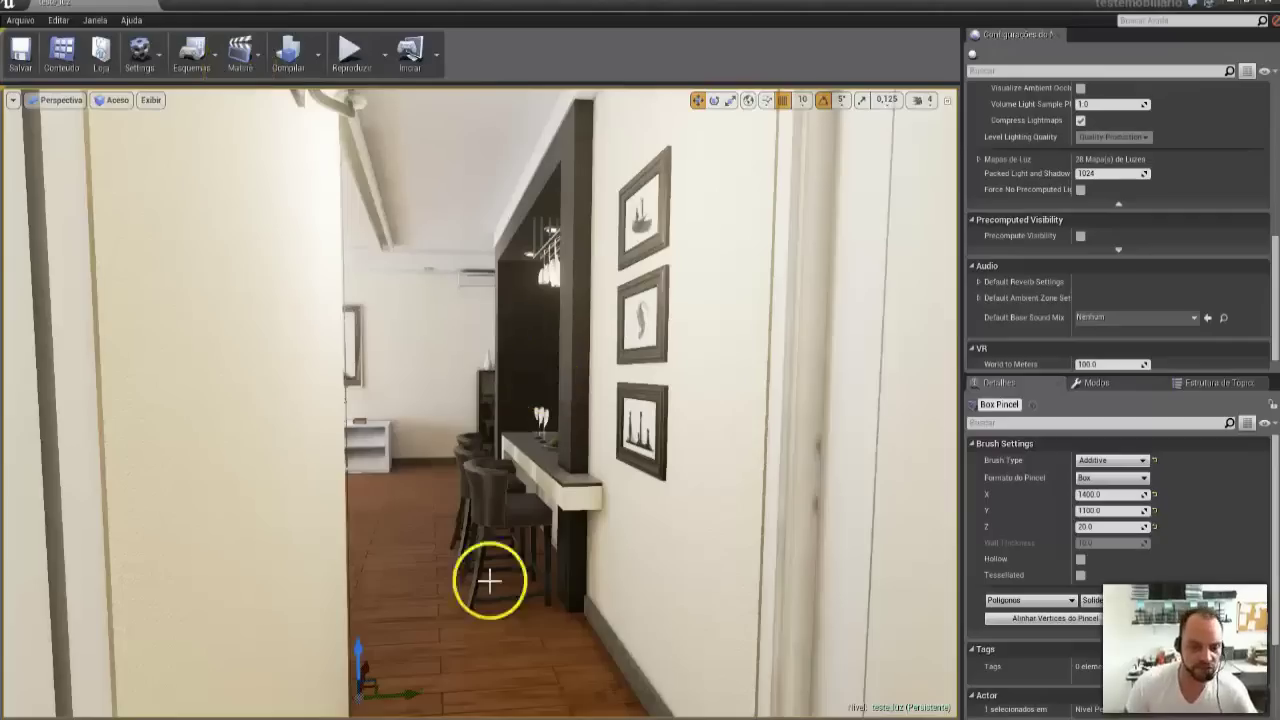
drag(463, 374, 315, 395)
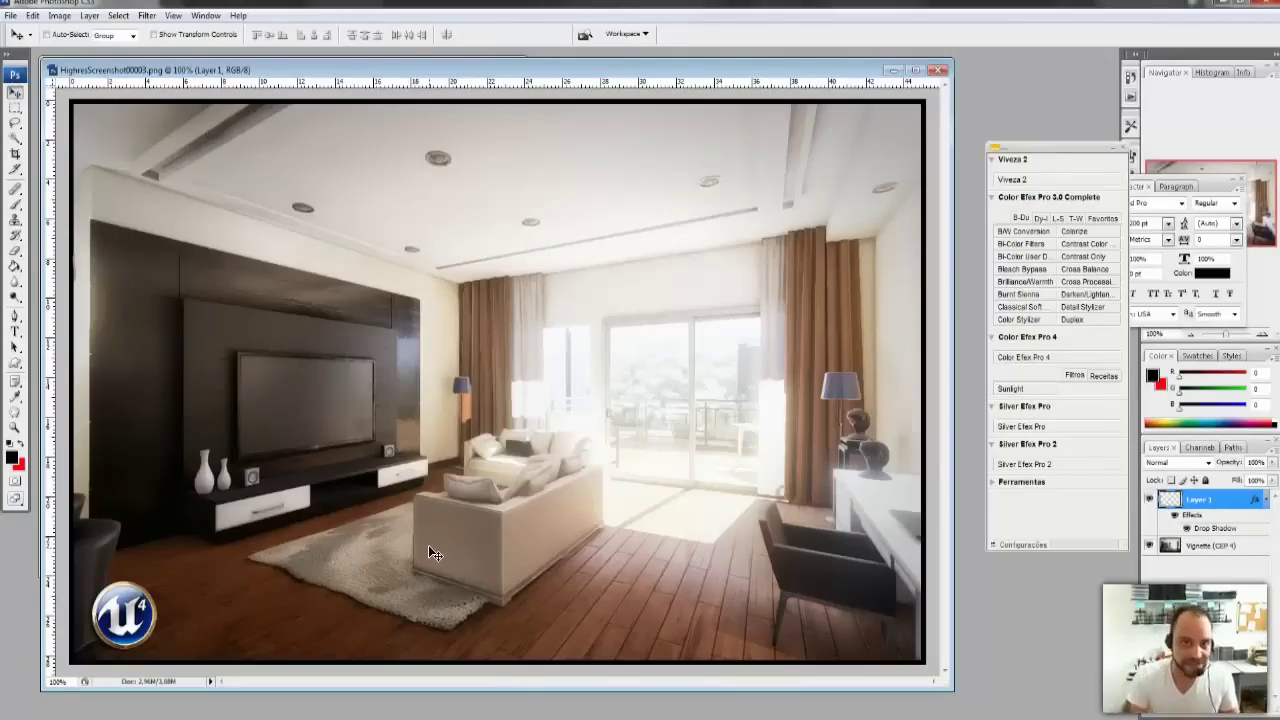
Switch from the graded screenshot in Photoshop back to the Unreal editor's living-room view.
click(628, 678)
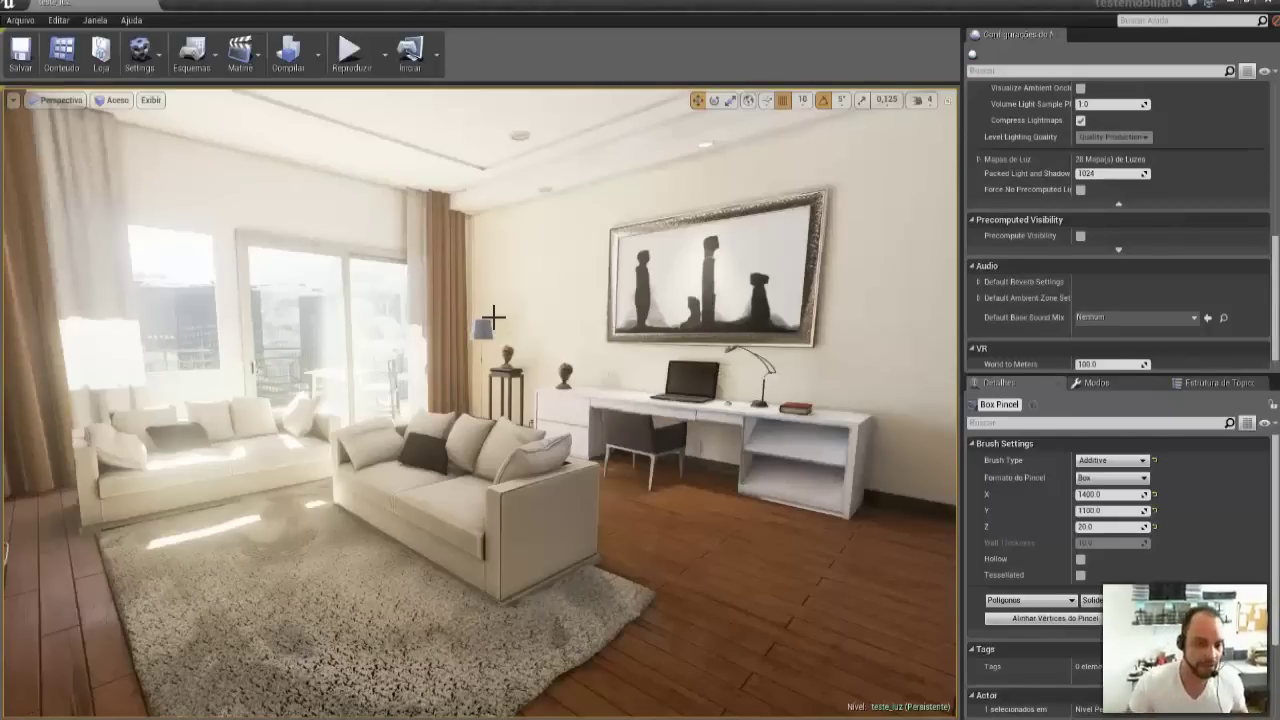
Fly the camera into the kitchen bar, turn toward the sofa and desk, then pull back.
right_drag(578, 306, 653, 306)
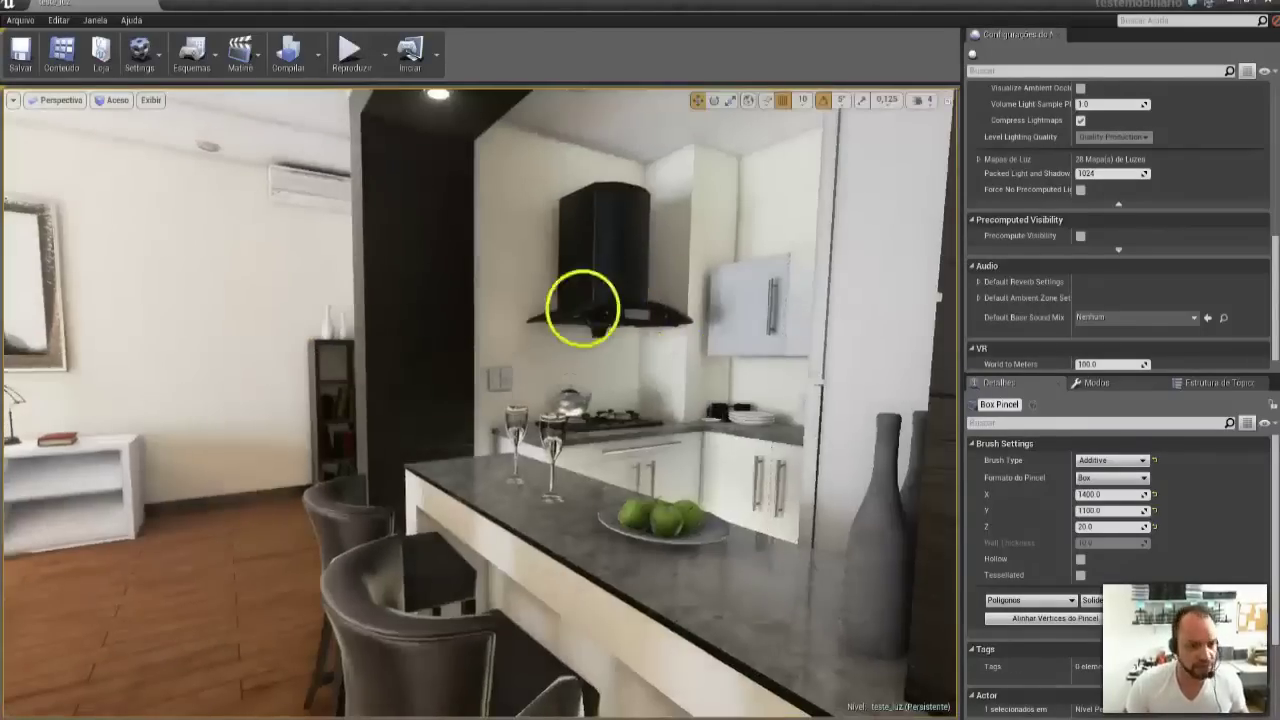
right_drag(653, 306, 497, 315)
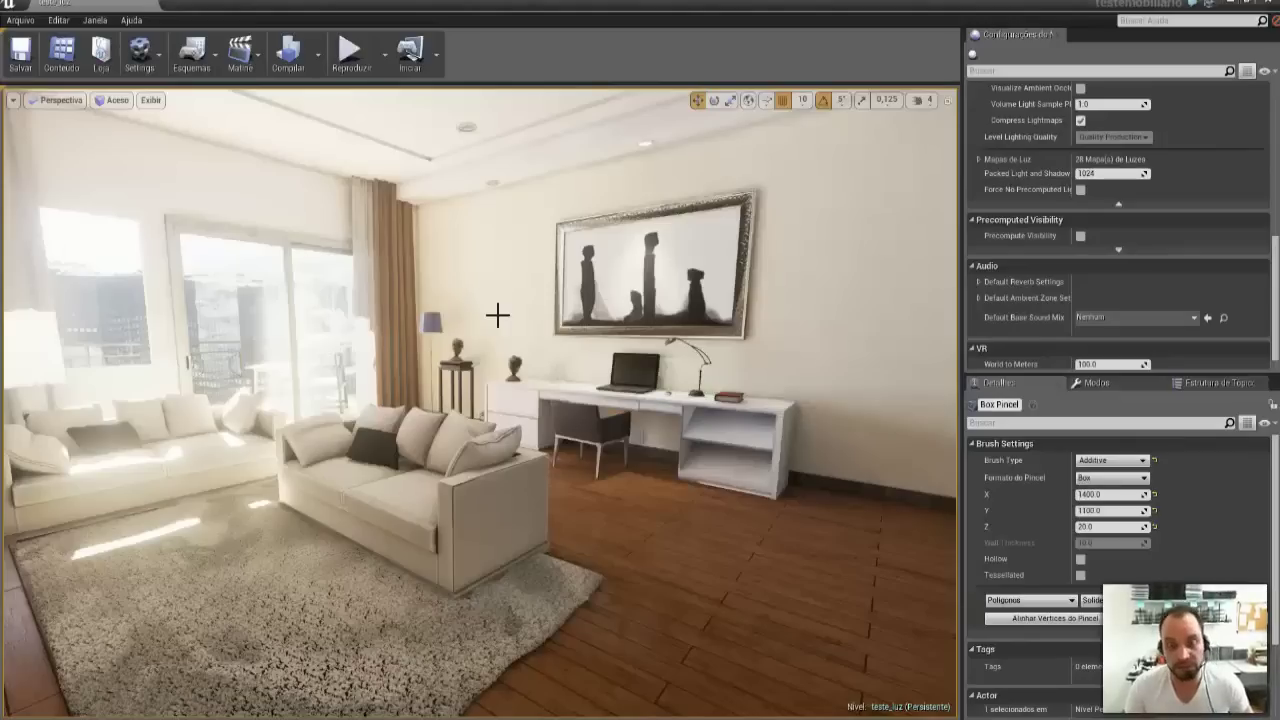
mouse_move(497, 315)
mouse_down()
mouse_move(358, 322)
mouse_move(560, 415)
mouse_move(545, 358)
mouse_up()
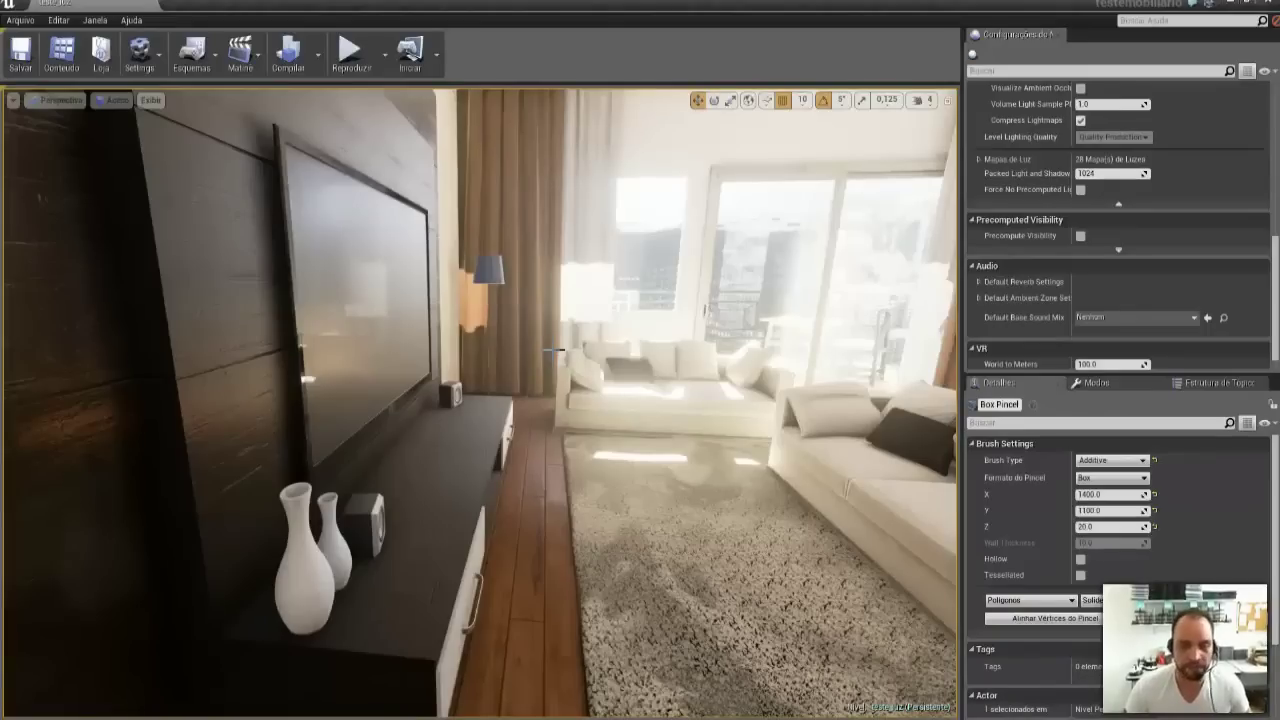
Restore the four-panel side, front, perspective and top layout, then make the Top view active.
click(948, 99)
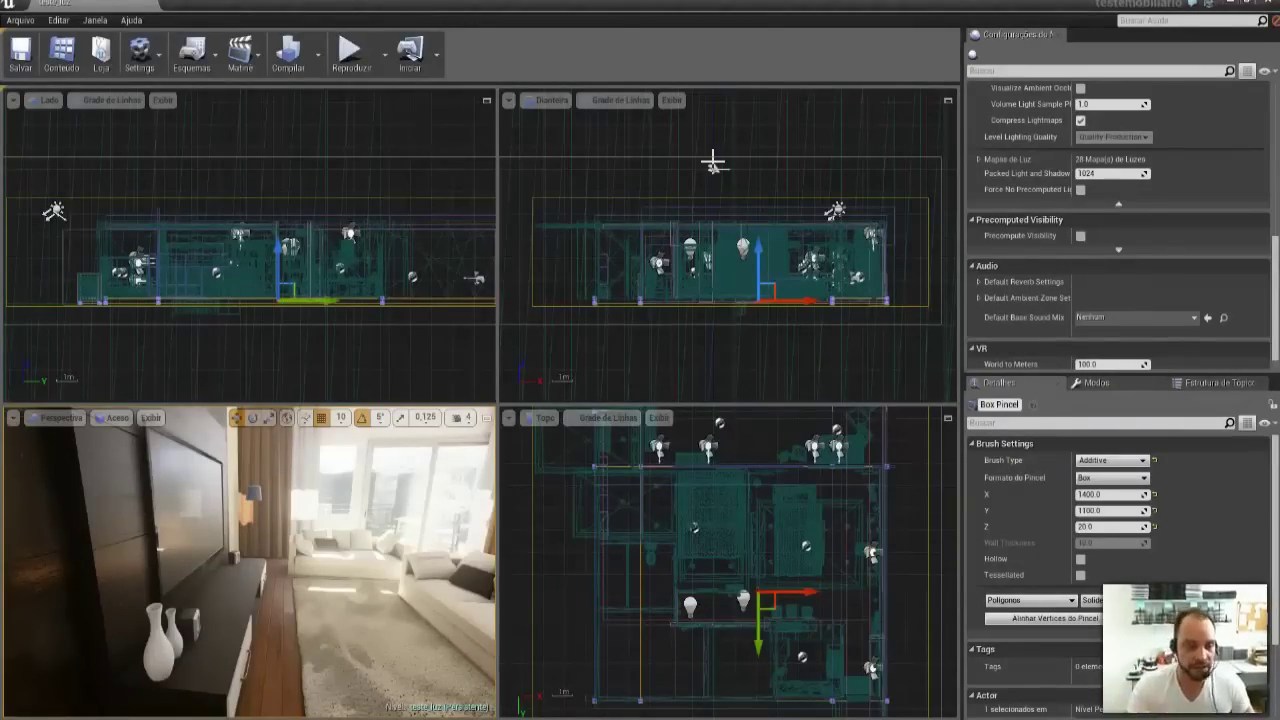
click(636, 170)
click(610, 267)
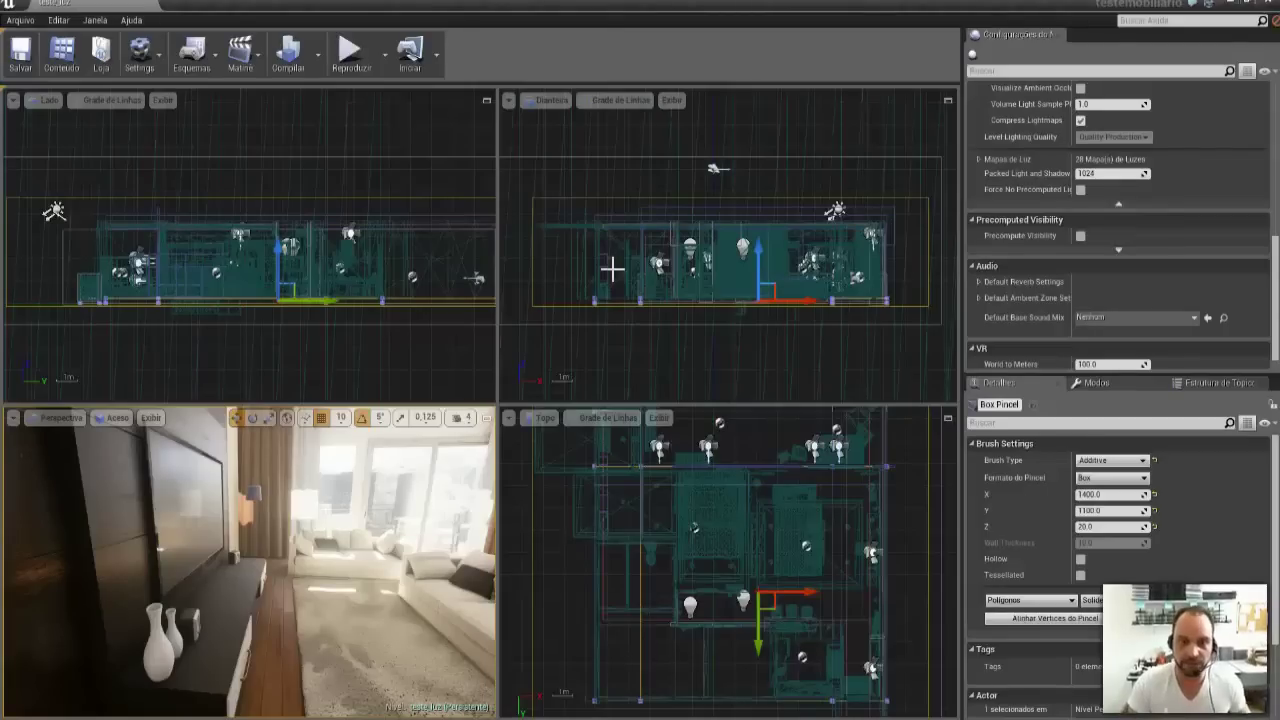
click(608, 503)
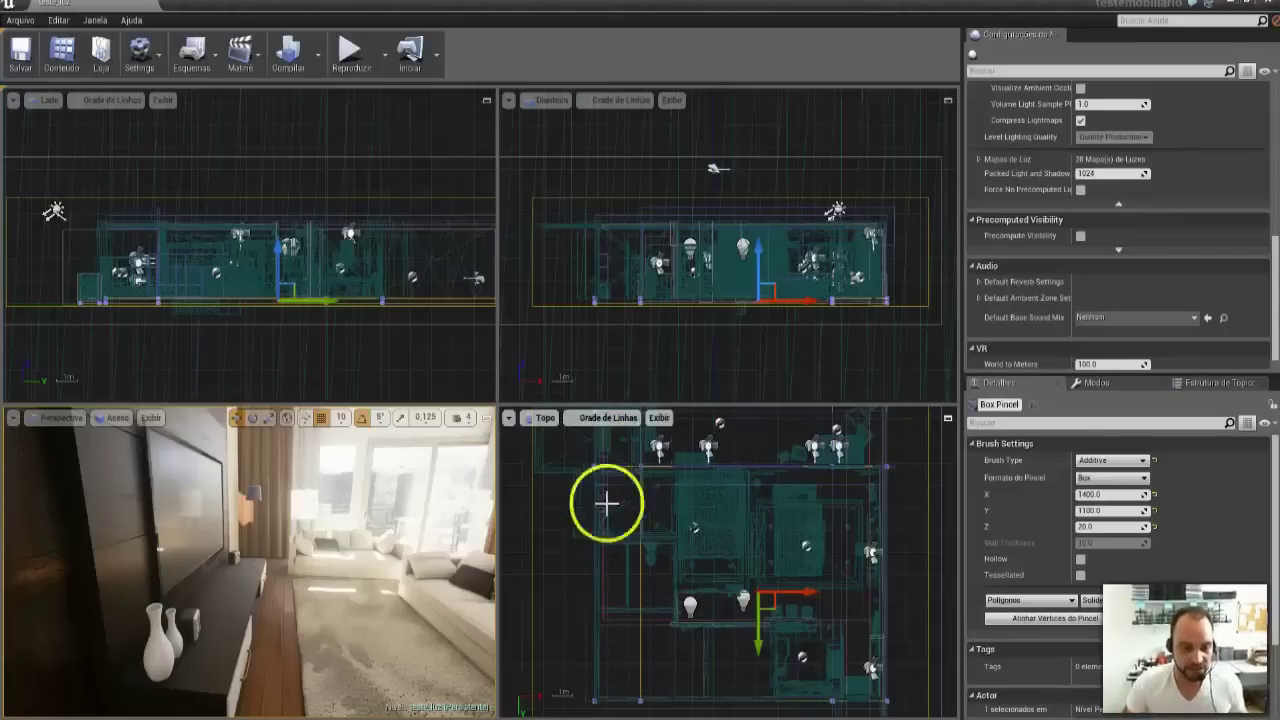
Show the Videos folder in Explorer and move the window up to reveal more files.
click(545, 712)
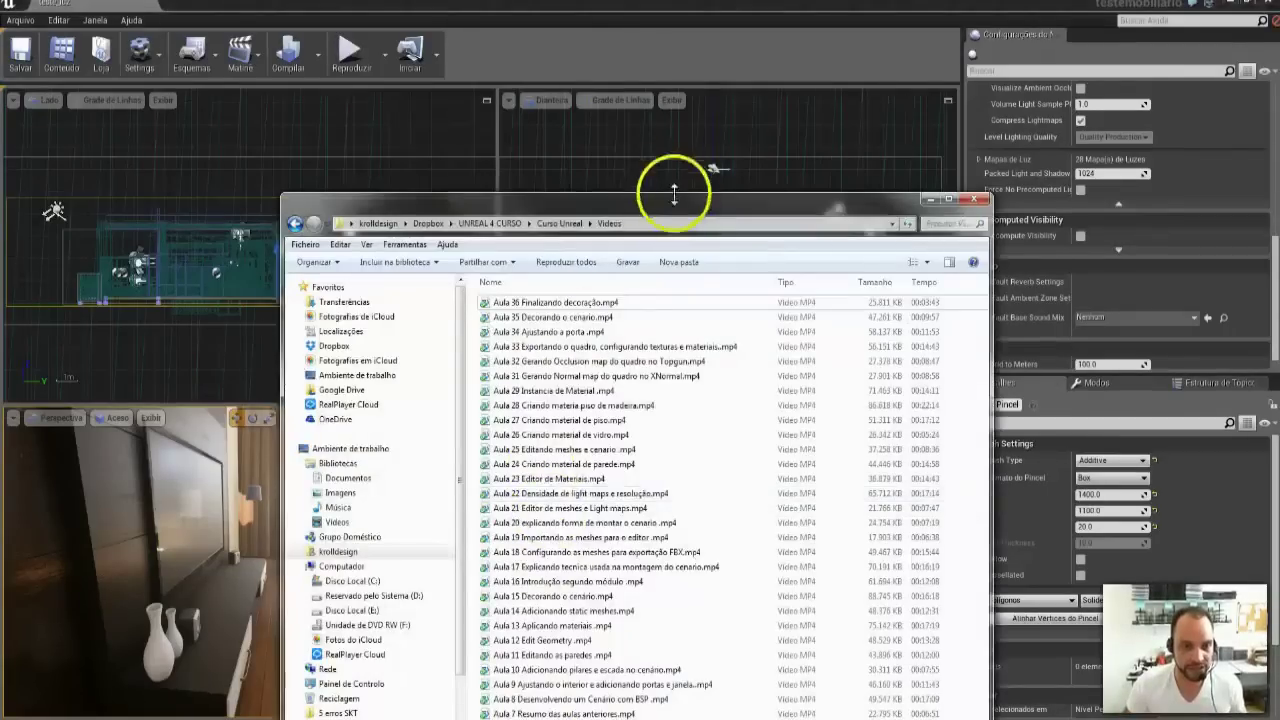
drag(674, 195, 650, 117)
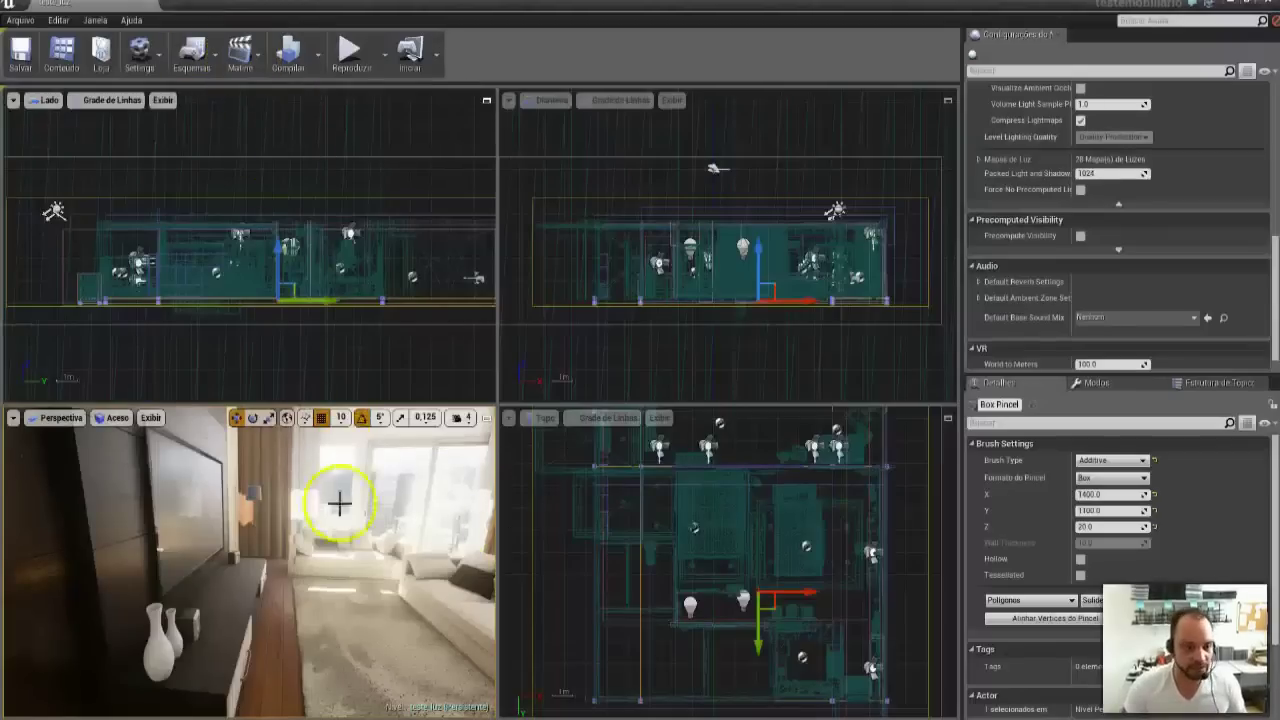
drag(343, 500, 394, 491)
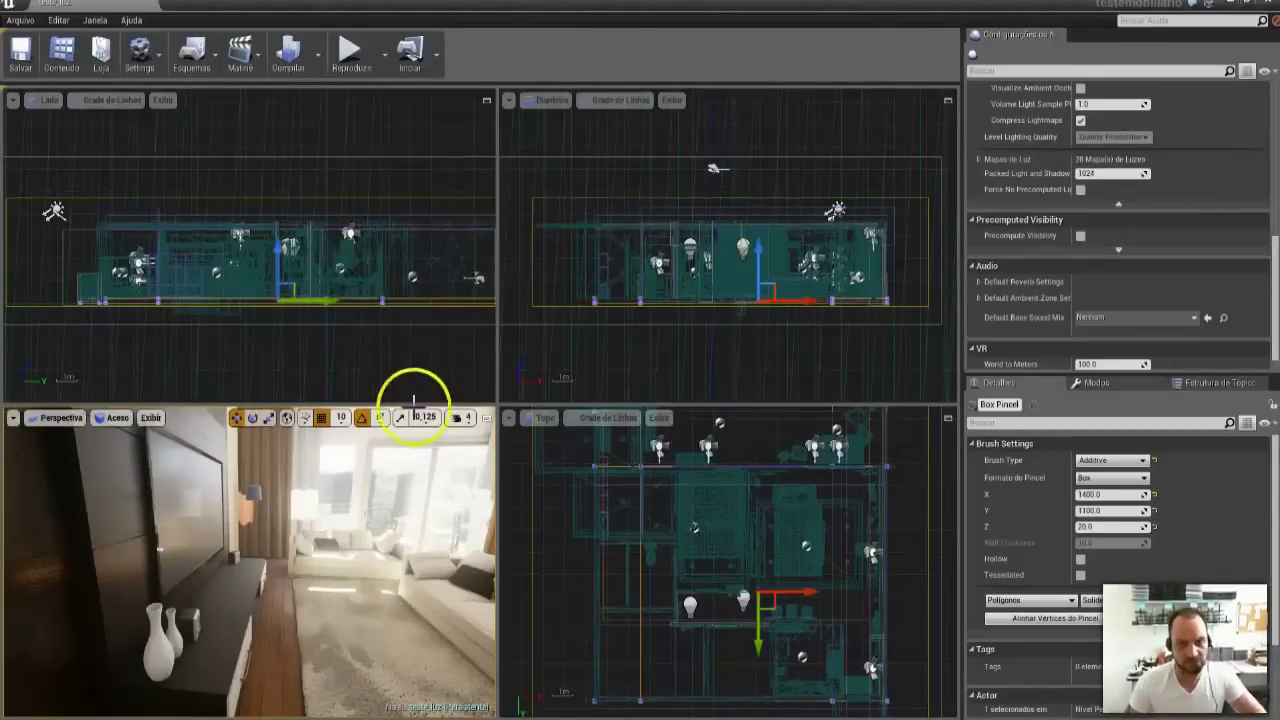
drag(375, 560, 401, 607)
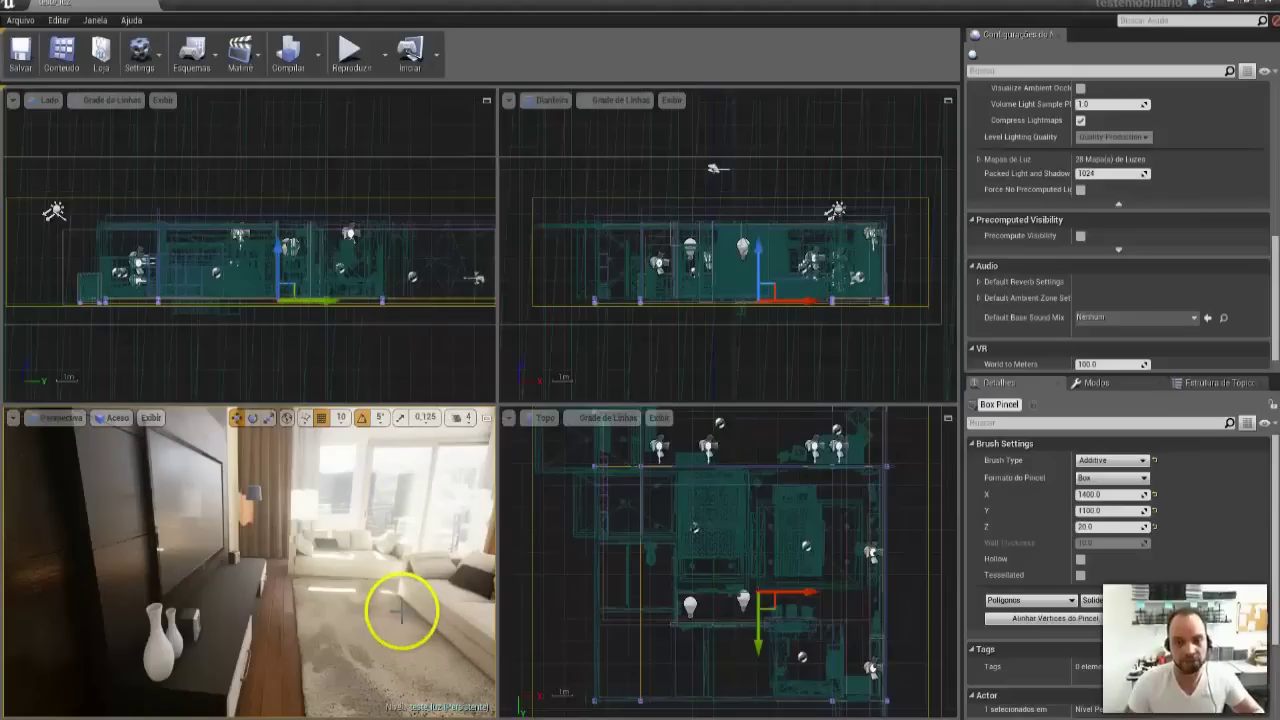